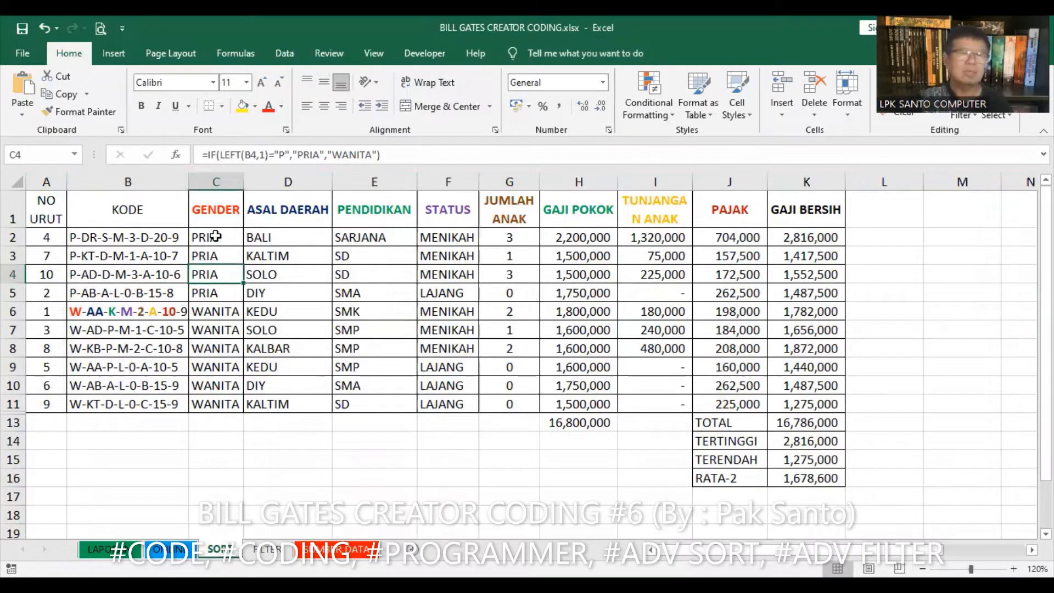
Fill the four PRIA cells in the GENDER column and their STATUS cells F2:F5 with yellow
left_click_drag(216, 236, 214, 290)
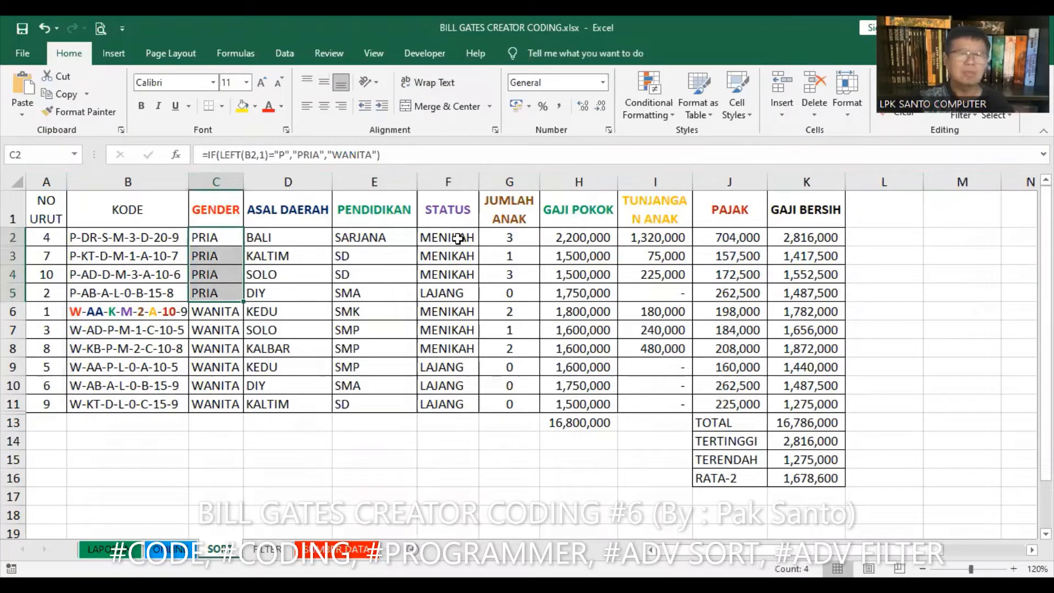
left_click(242, 107)
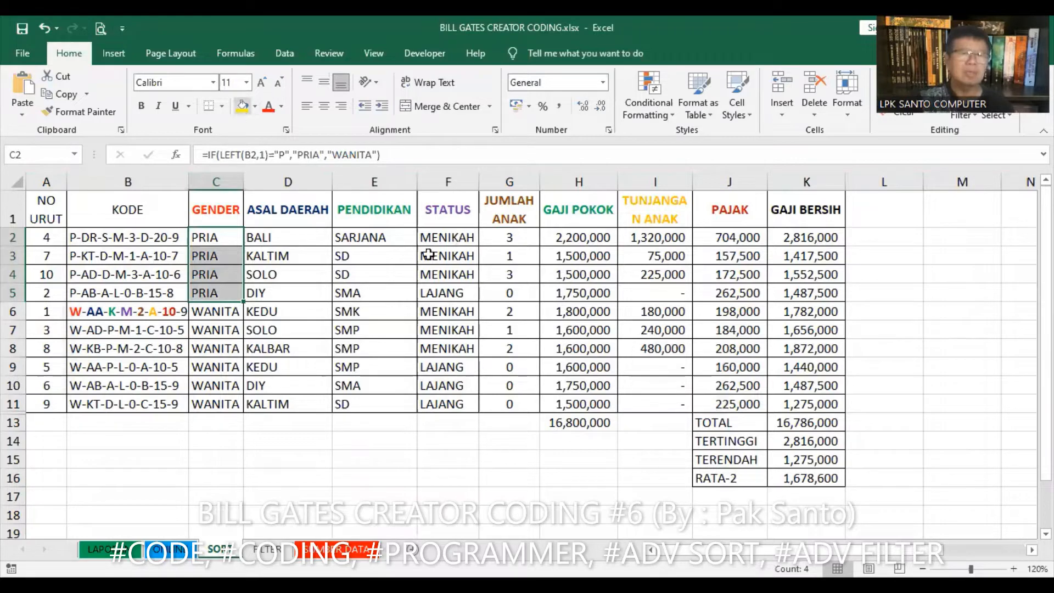
left_click_drag(448, 238, 451, 289)
left_click(242, 107)
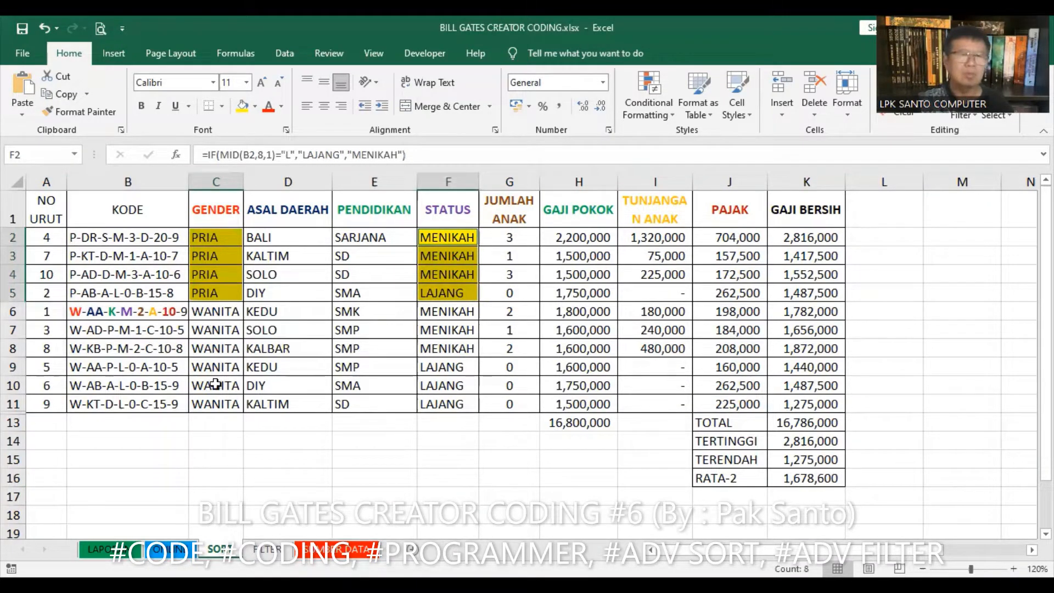
Undo the yellow fills on the STATUS and GENDER cells of the PRIA rows
left_click_drag(215, 311, 215, 405)
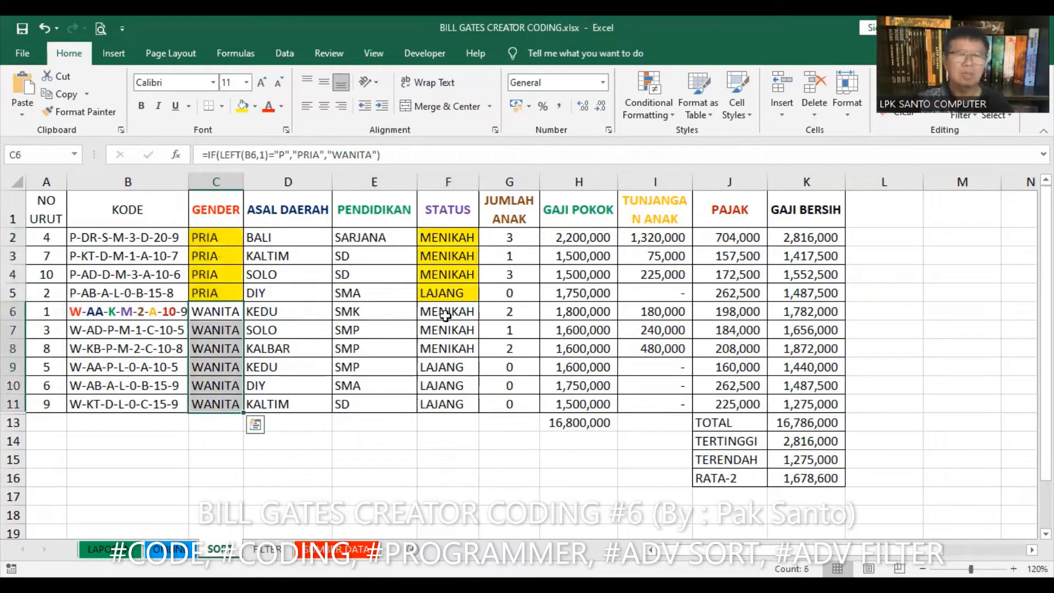
mouse_move(444, 314)
left_mouse_down()
mouse_move(450, 392)
mouse_move(420, 379)
left_mouse_up()
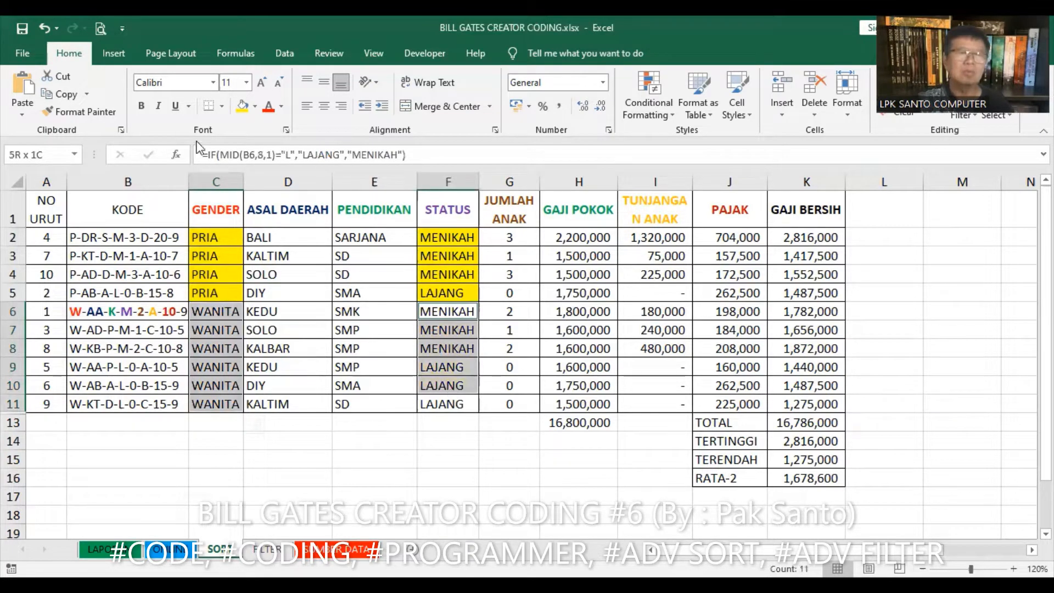
left_click(42, 30)
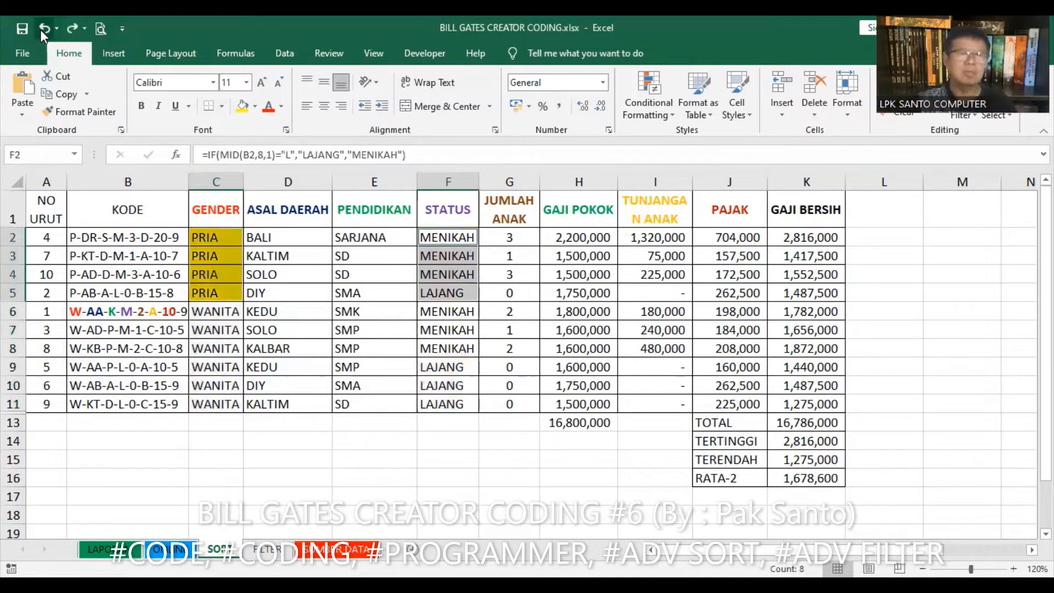
left_click(42, 30)
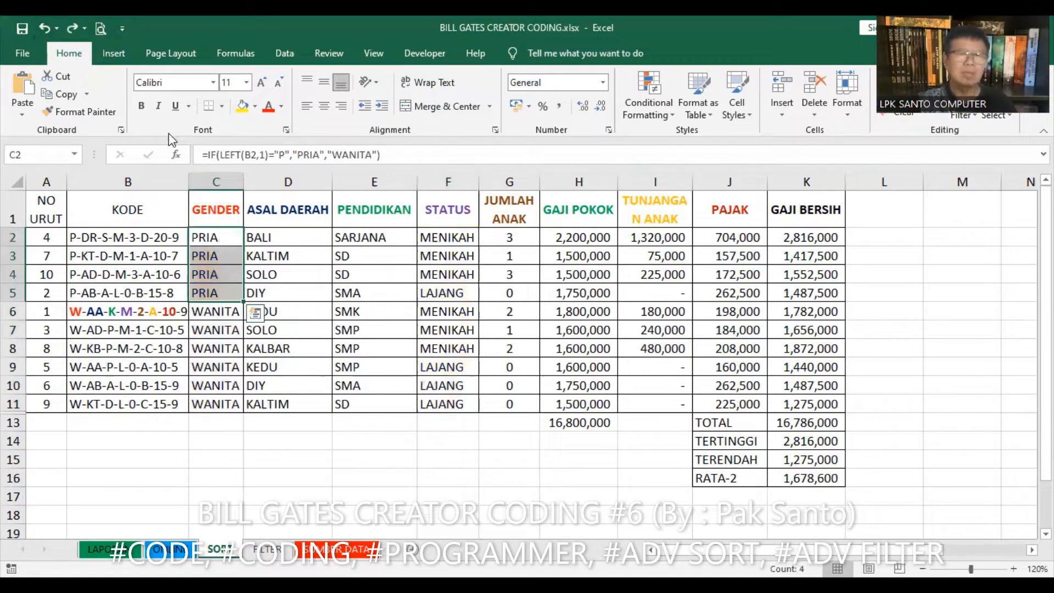
left_click(338, 335)
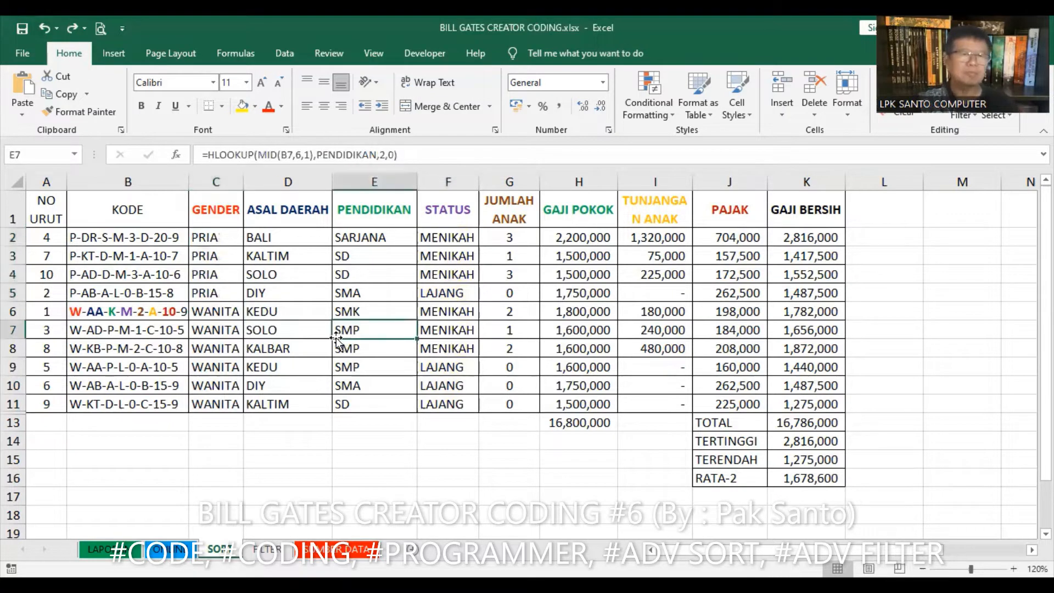
left_click(222, 236)
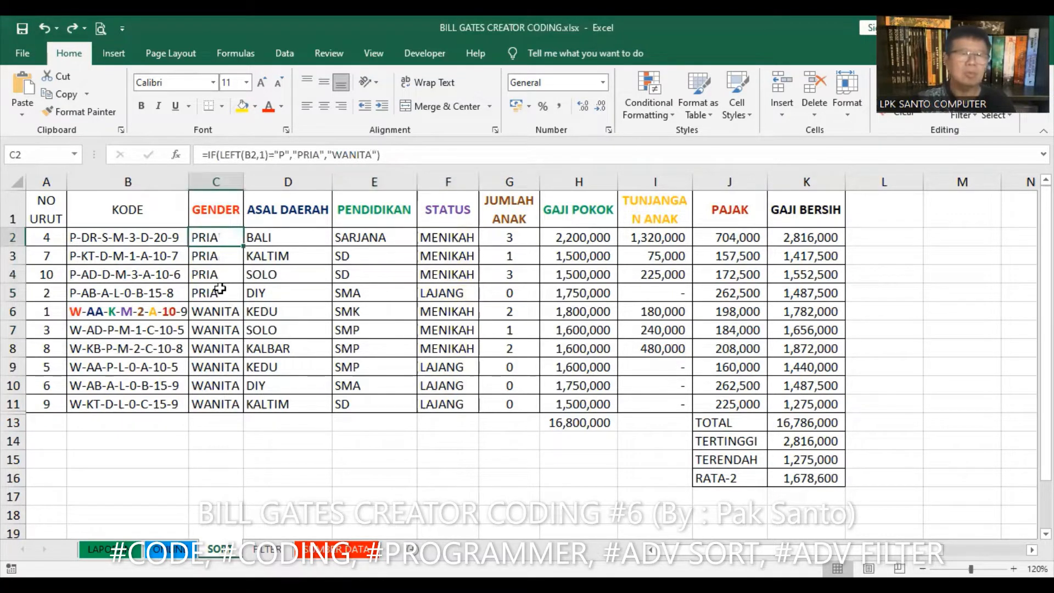
left_click(218, 291, "shift")
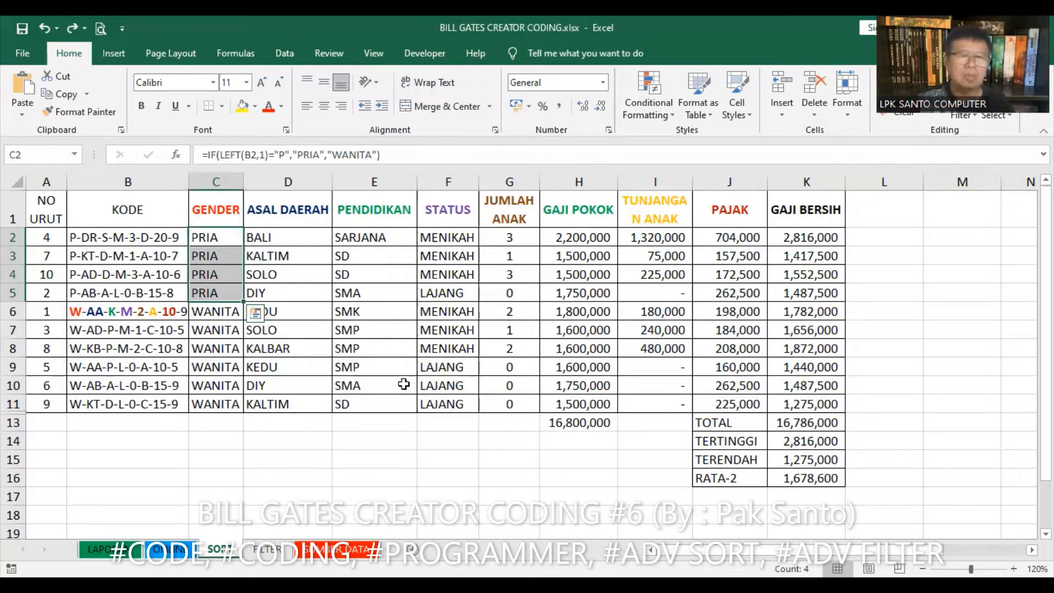
left_click_drag(216, 311, 217, 330)
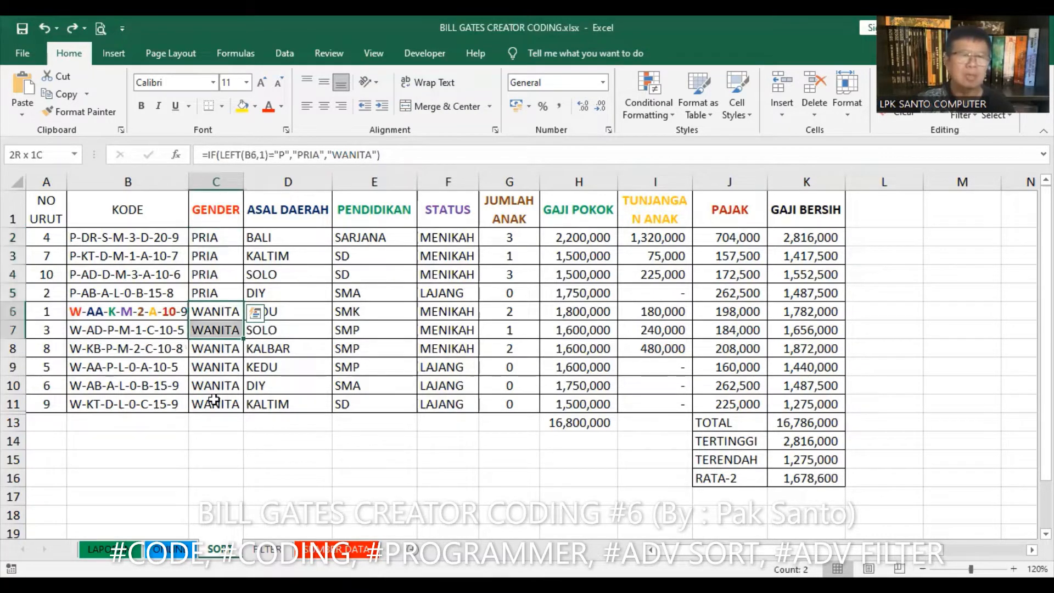
left_click_drag(214, 400, 214, 402)
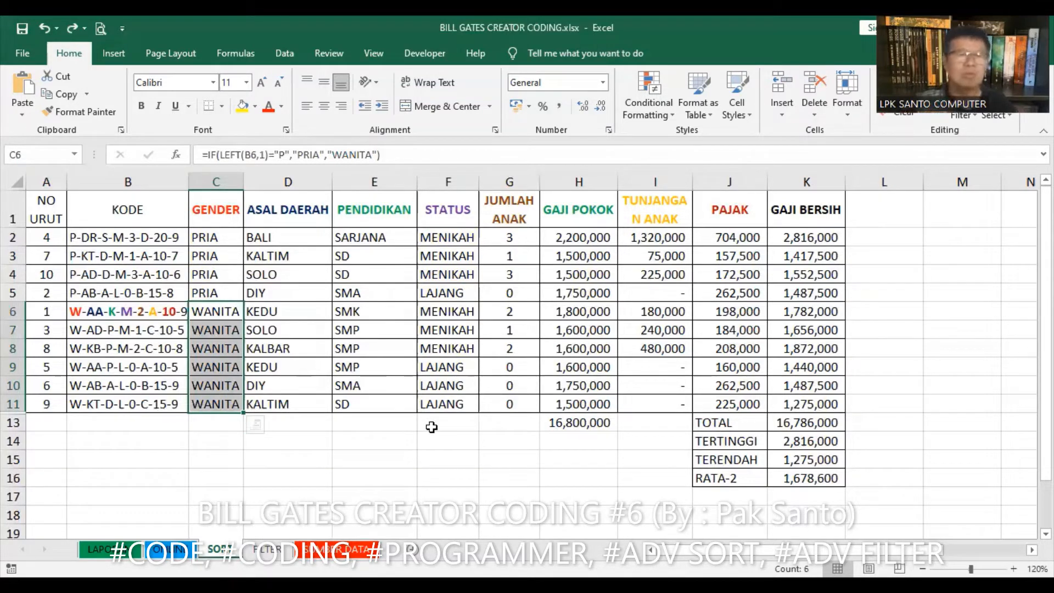
Sort the table on the SORT sheet by the GENDER column from Z to A
left_click(242, 278)
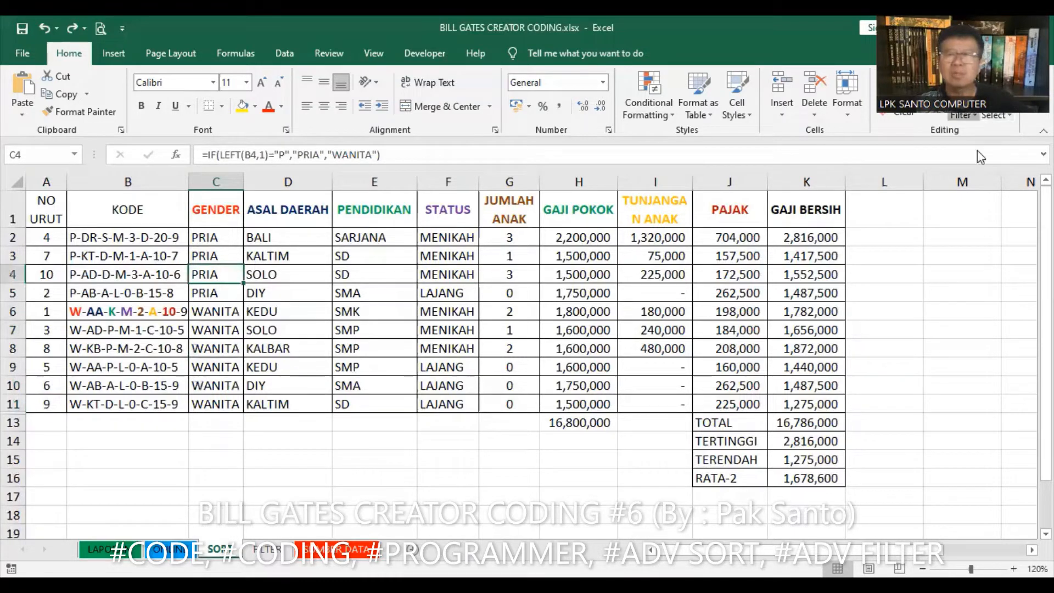
left_click(963, 113)
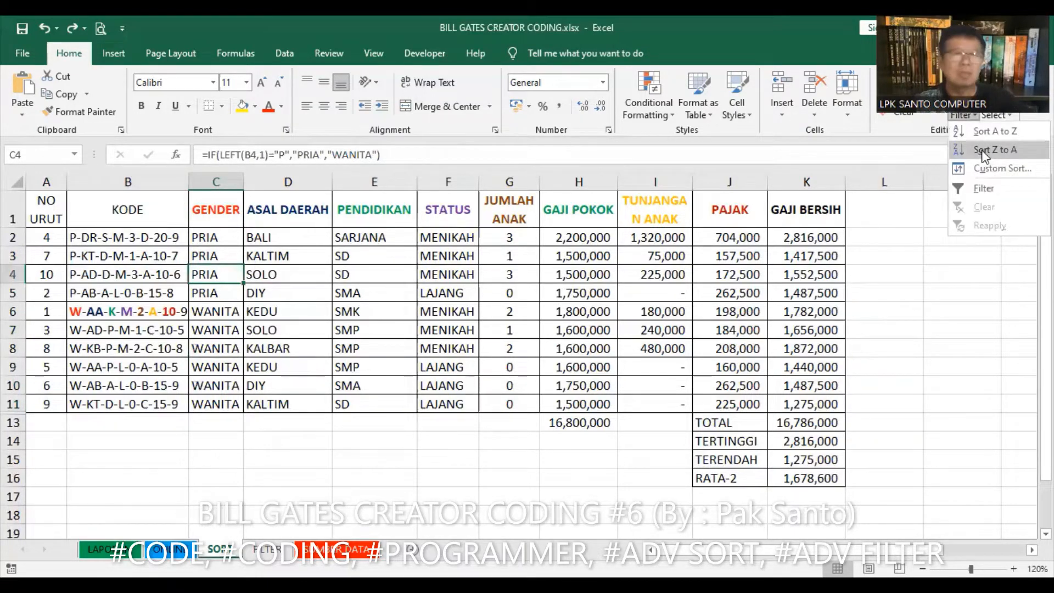
left_click(981, 150)
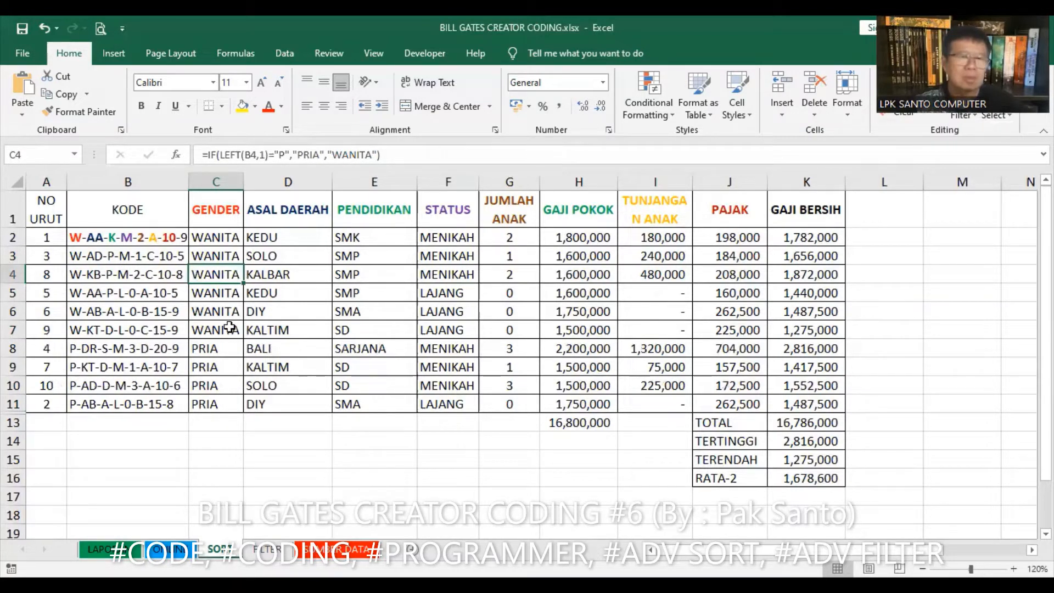
Fill the WANITA cells C2:C7 and their GAJI BERSIH cells K2:K7 with yellow
left_click(227, 328)
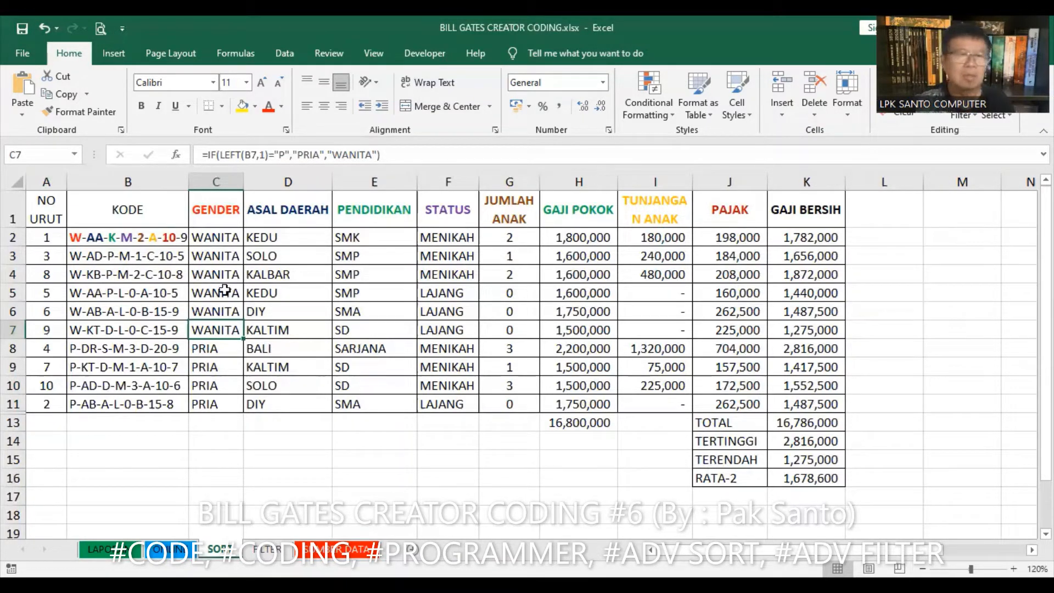
left_click_drag(219, 237, 230, 327)
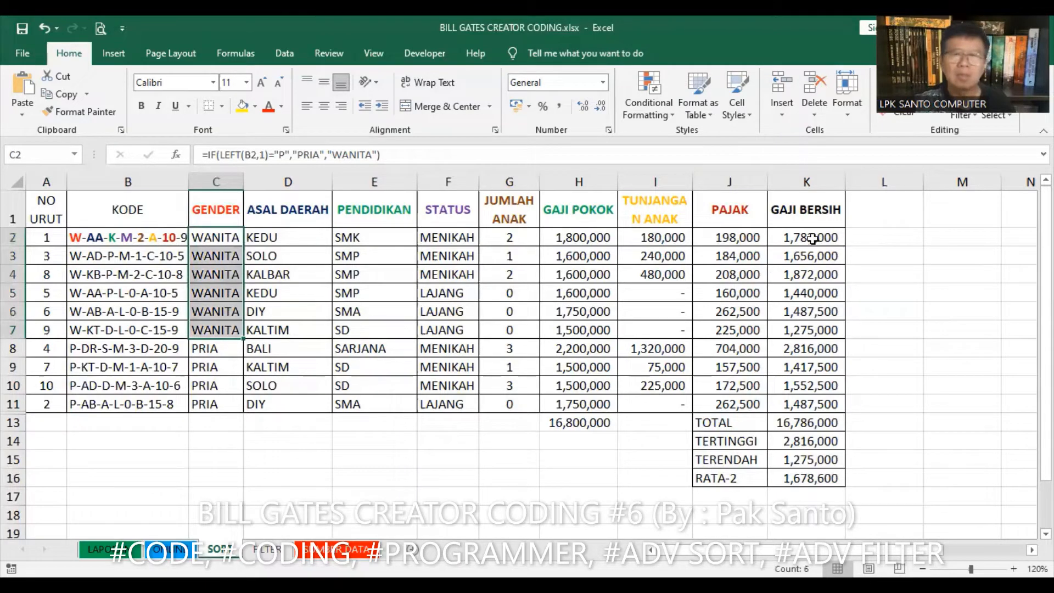
left_click_drag(811, 238, 803, 326)
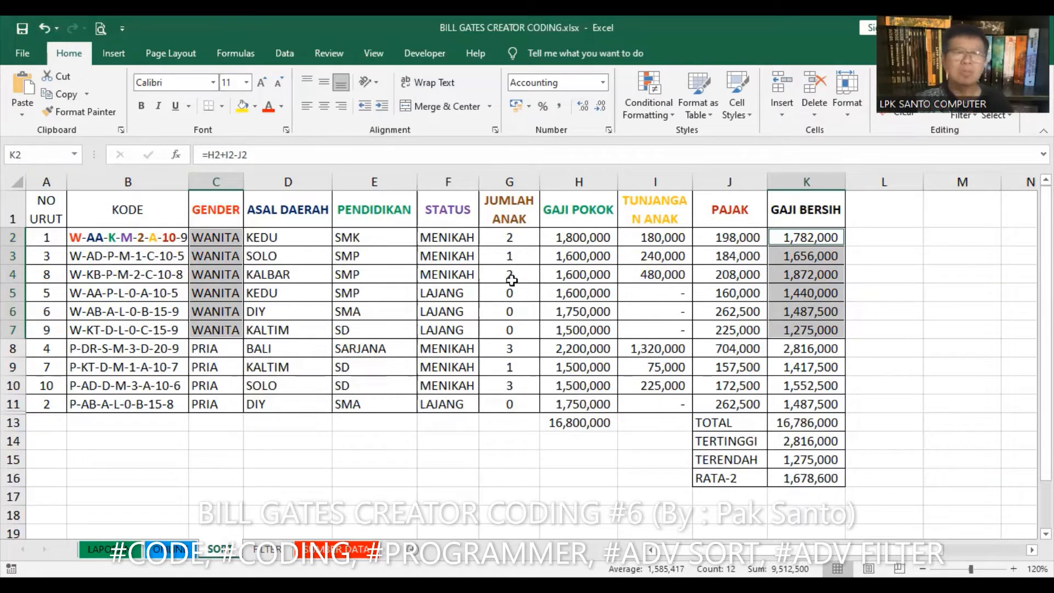
left_click(241, 107)
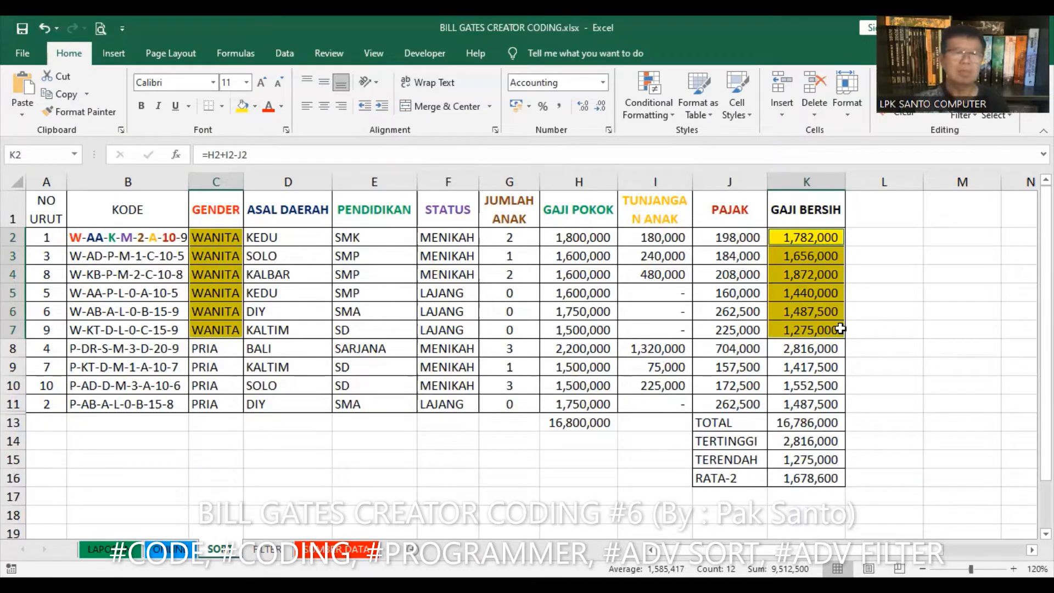
Fill the PRIA cells C8:C11 and their GAJI BERSIH cells K8:K11 with green
left_click(205, 348)
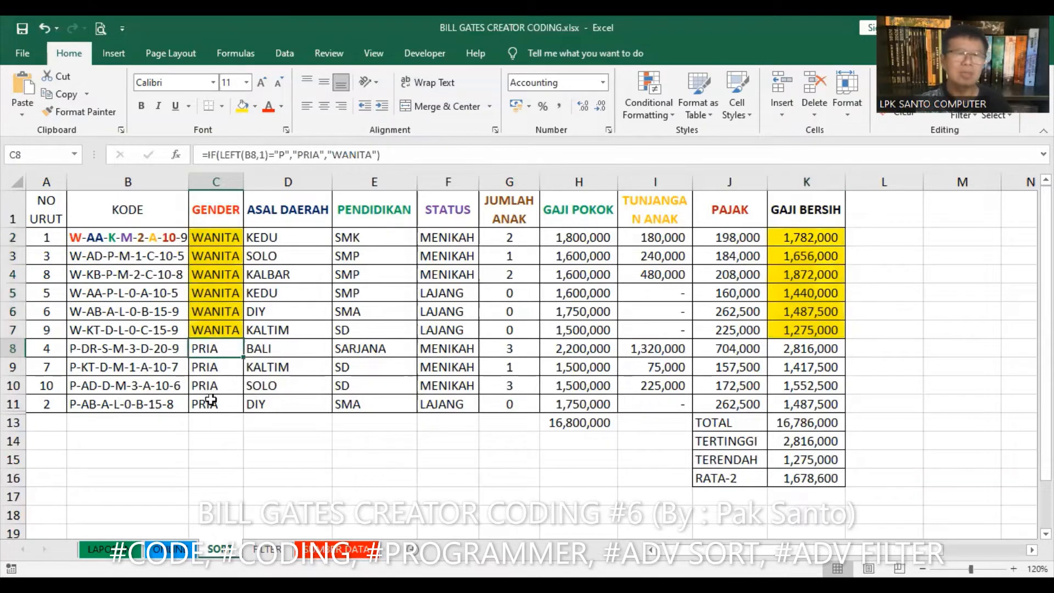
left_click(210, 400, "shift")
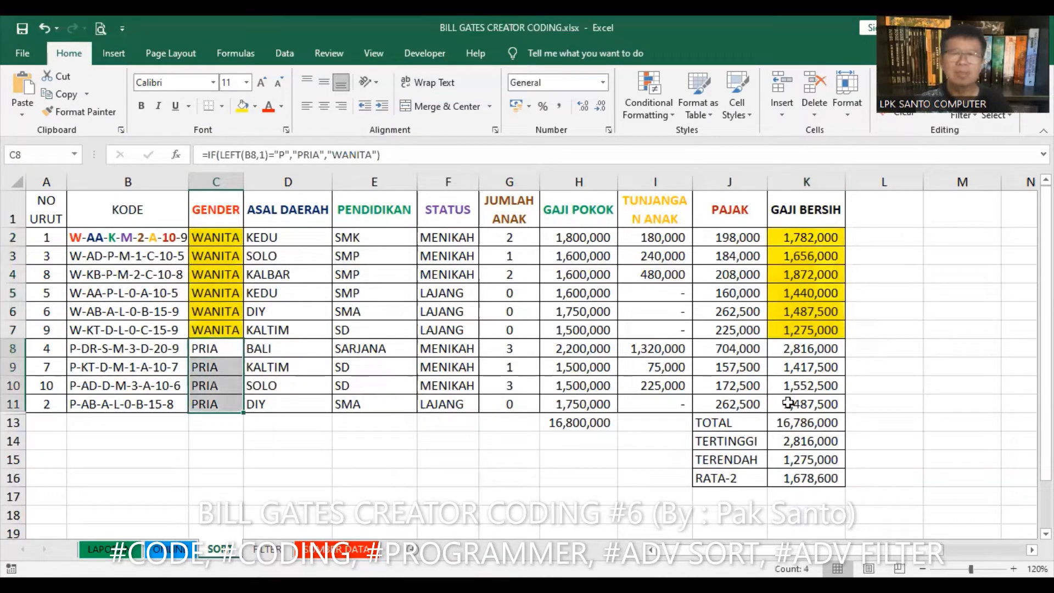
left_click_drag(787, 349, 787, 402)
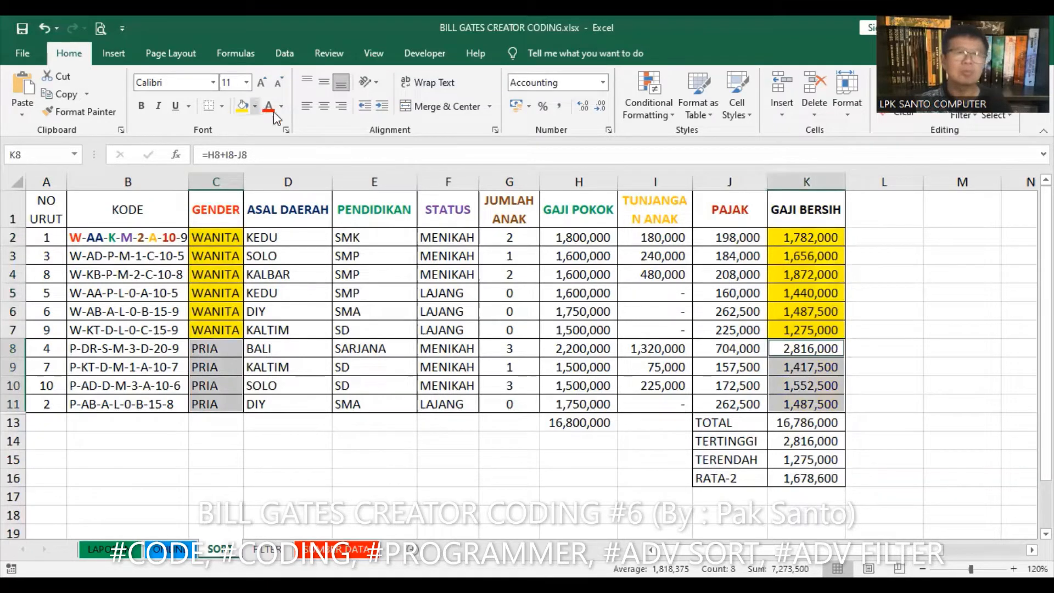
left_click(254, 106)
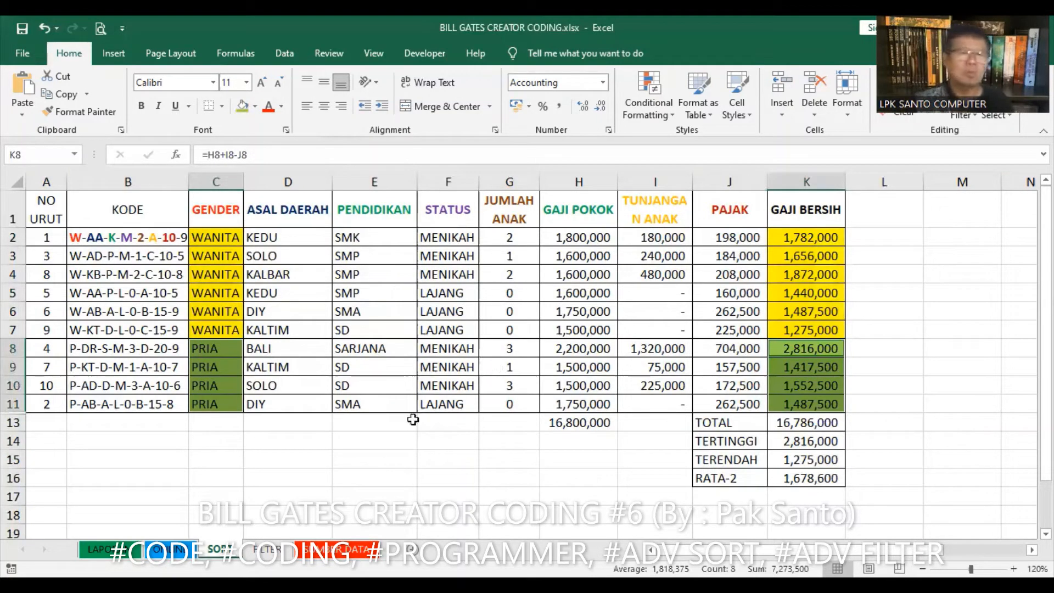
left_click(379, 456)
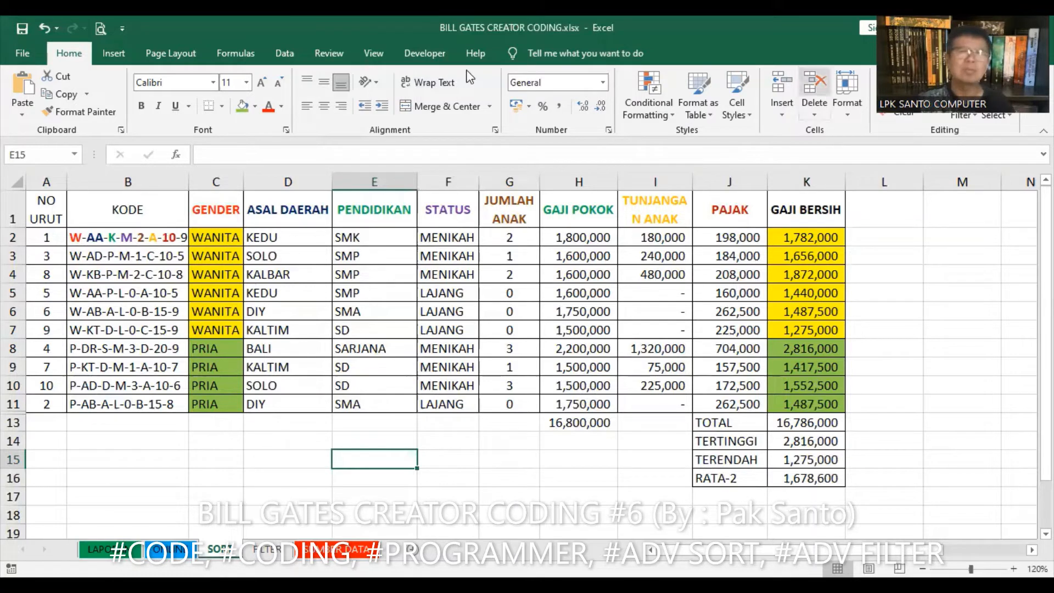
Sort the table on two levels: GENDER from Z to A, then GAJI BERSIH from smallest to largest
left_click(286, 55)
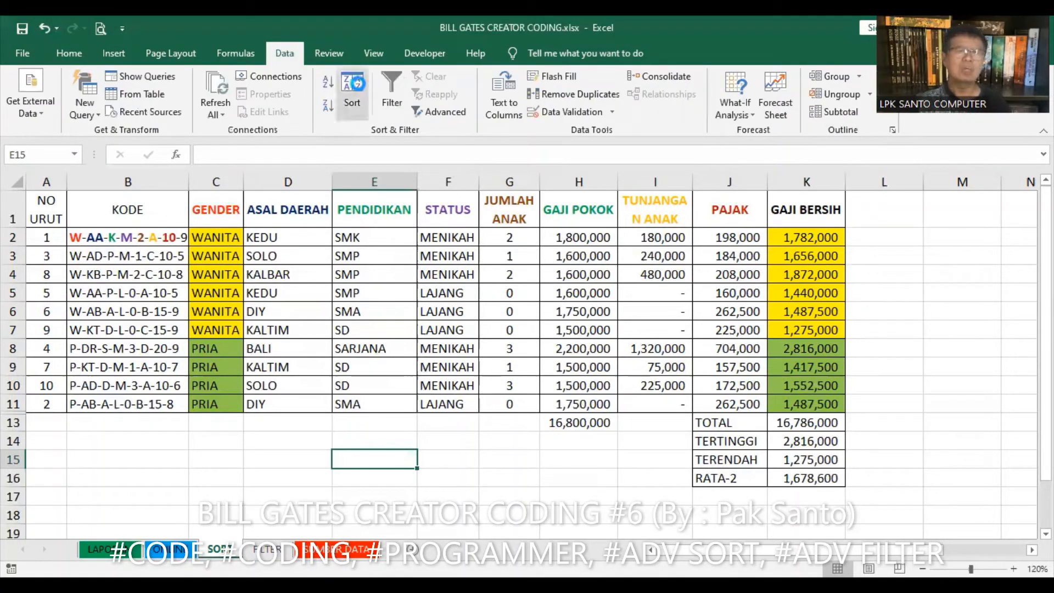
left_click(356, 84)
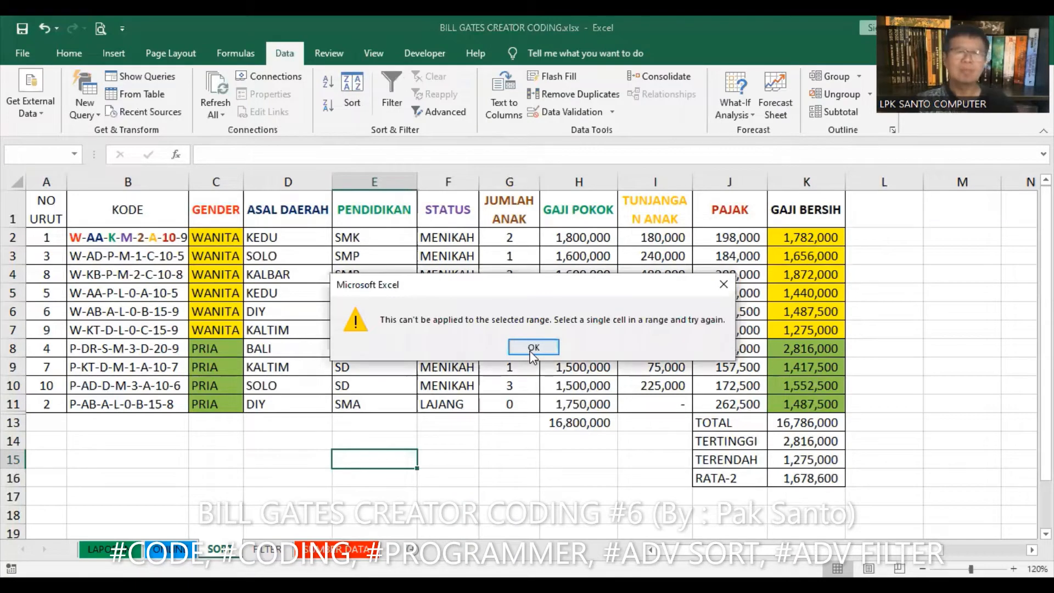
left_click(532, 348)
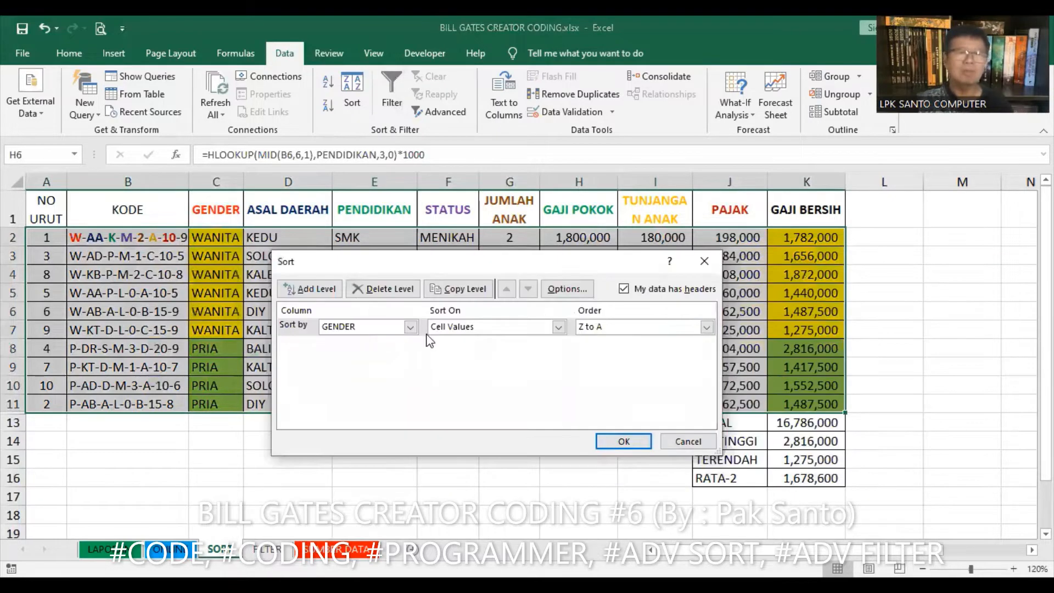
left_click(707, 328)
left_click(707, 328)
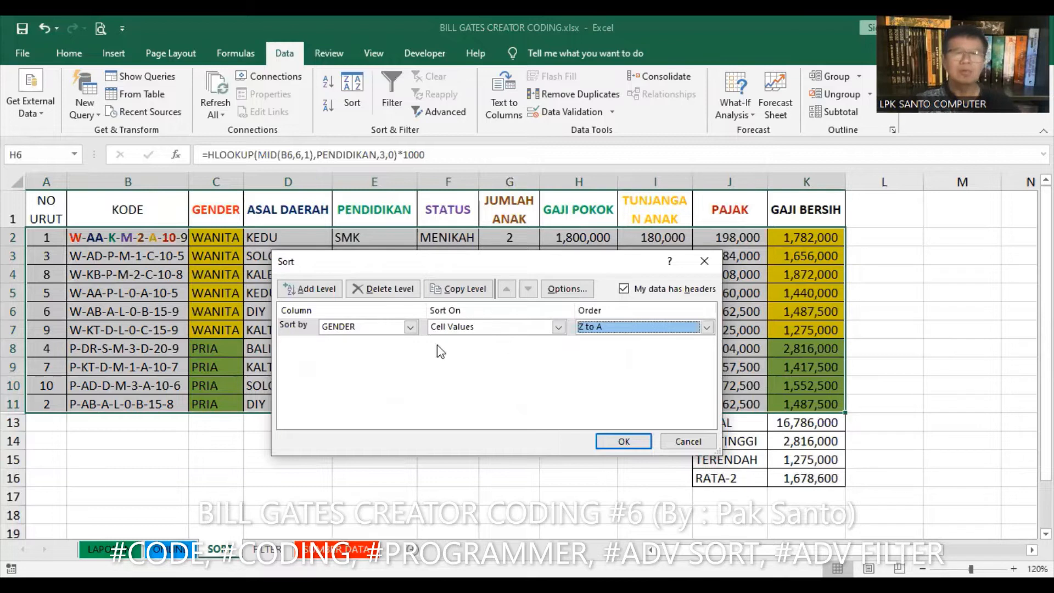
left_click(318, 291)
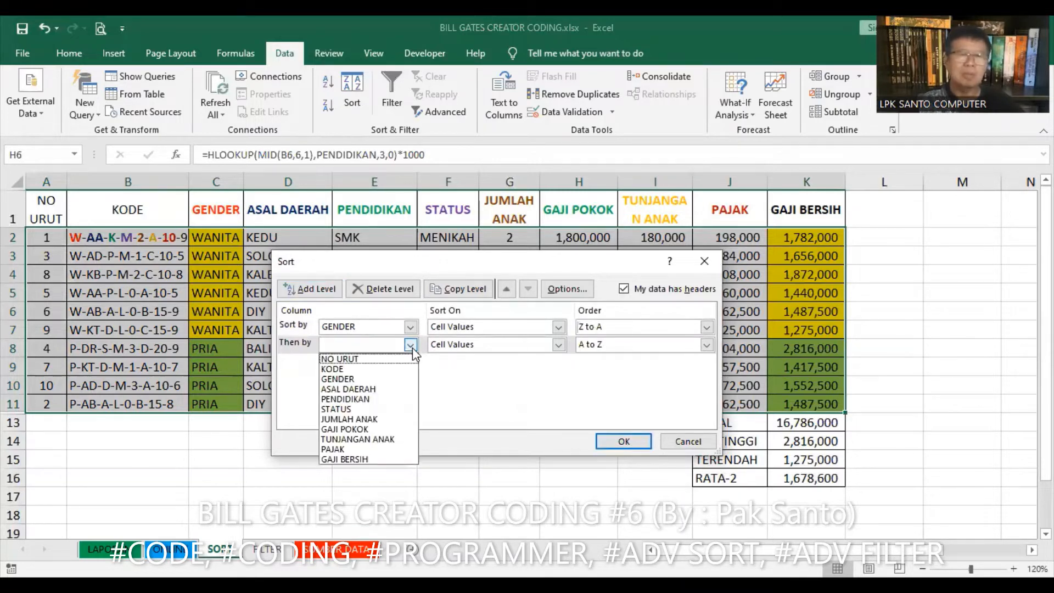
left_click(381, 459)
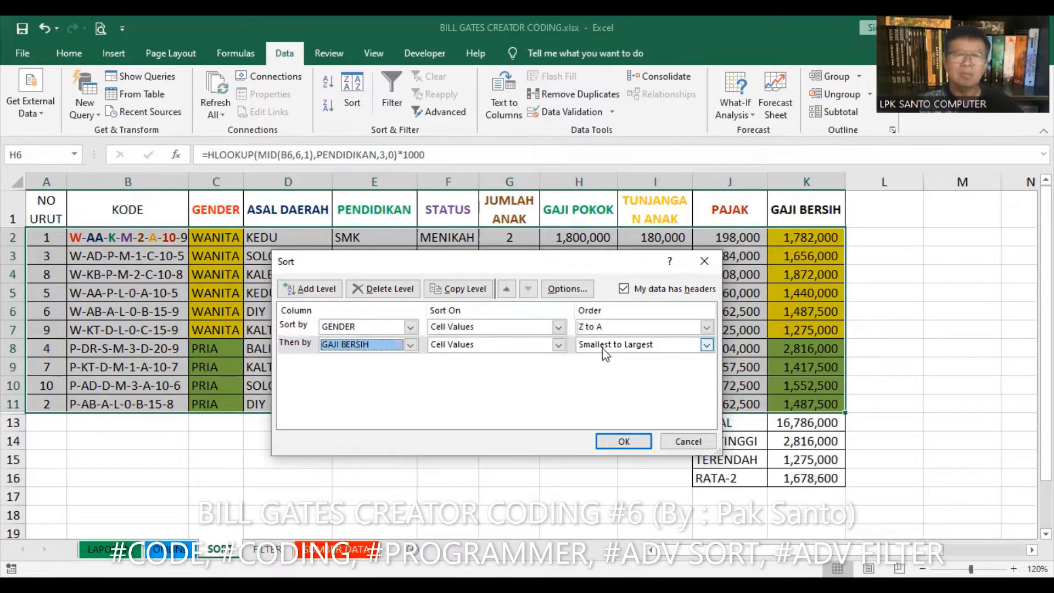
left_click(625, 441)
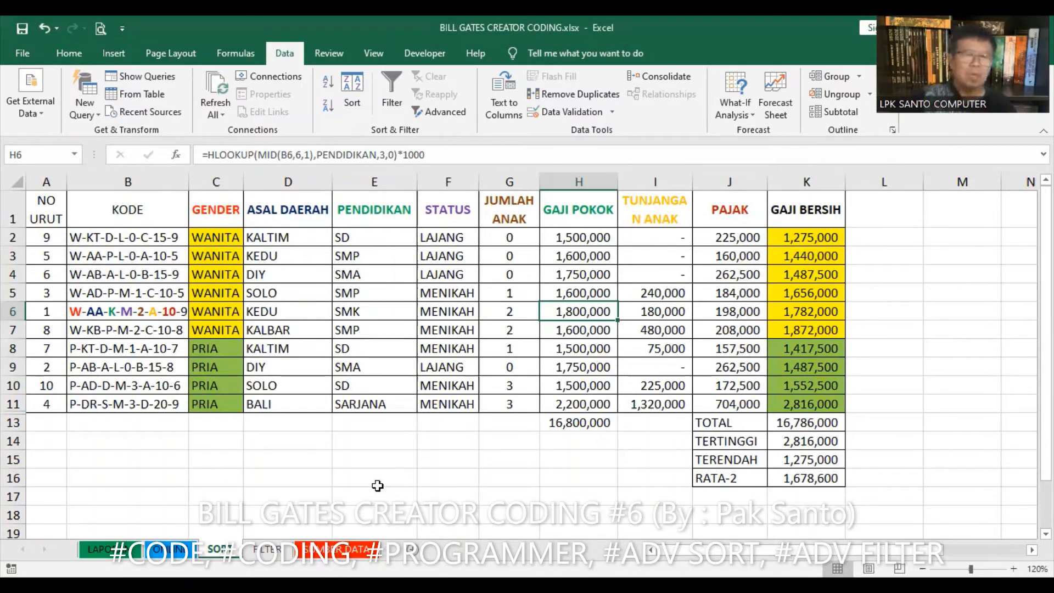
Sort the table on the FILTER sheet by the GENDER column from A to Z
key("ctrl+Page_Down")
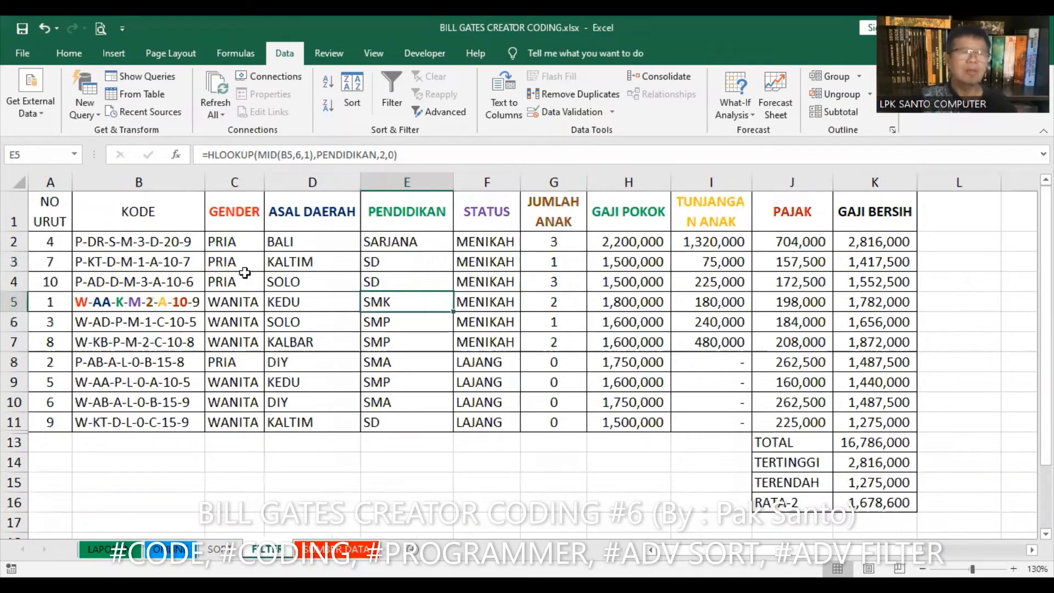
left_click(237, 306)
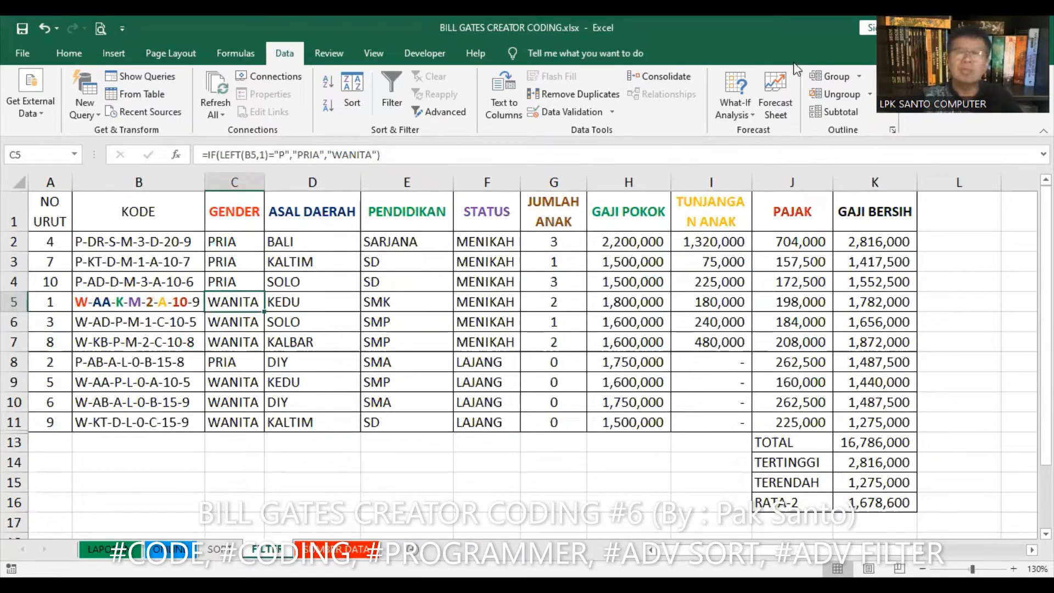
left_click(328, 82)
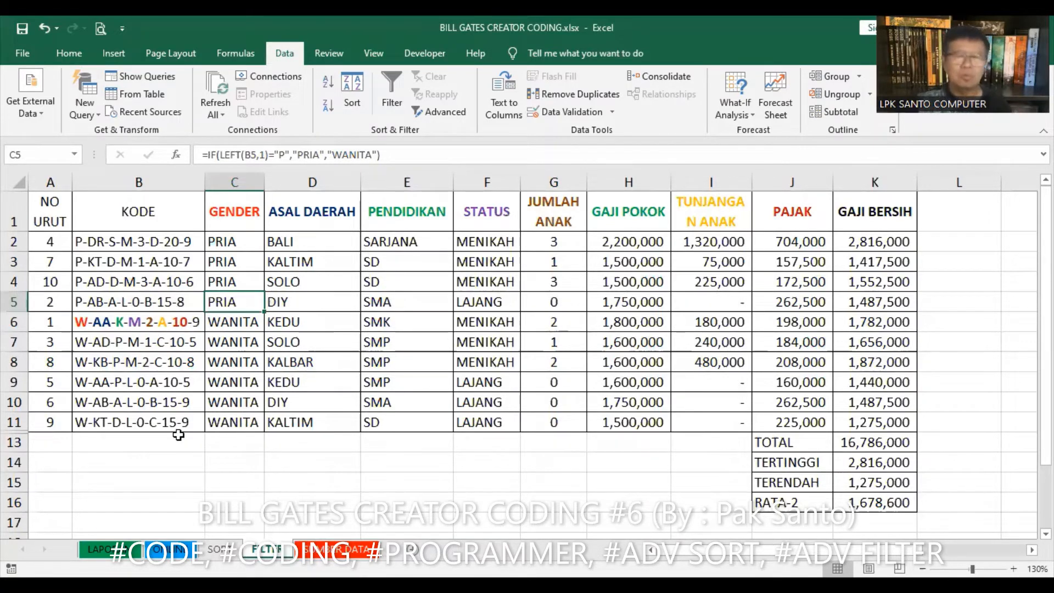
Delete the TOTAL, TERTINGGI, TERENDAH and RATA-2 summary rows, 13 to 16, below the salary table
left_click(14, 442)
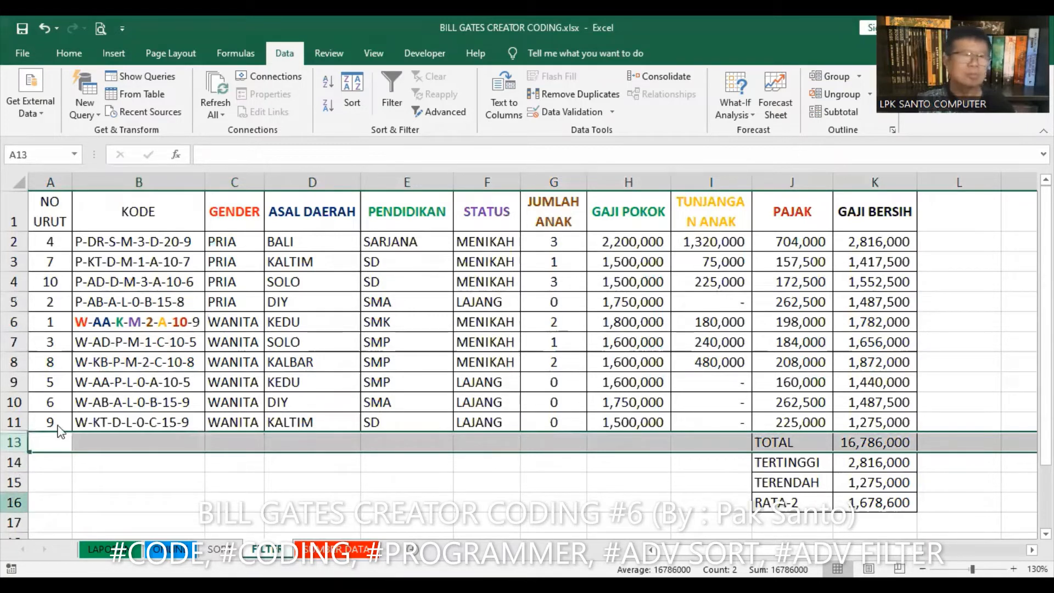
key("ctrl+minus")
left_click(402, 468)
Copy the GENDER header C1 and the PRIA cell C3 to C14:C15 as a filter criteria block
left_click(239, 216)
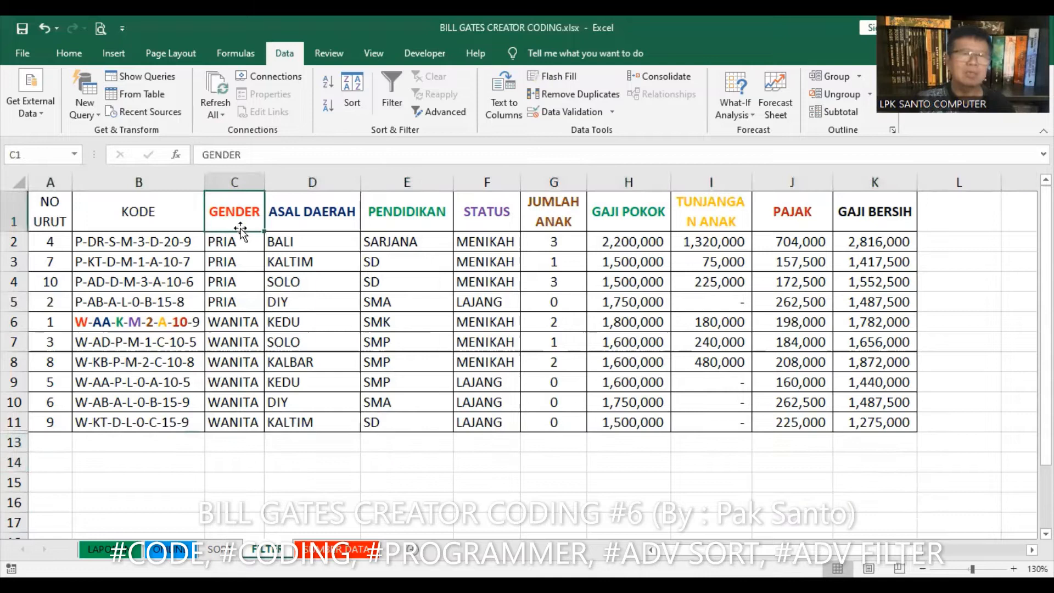
left_click(235, 257, "ctrl")
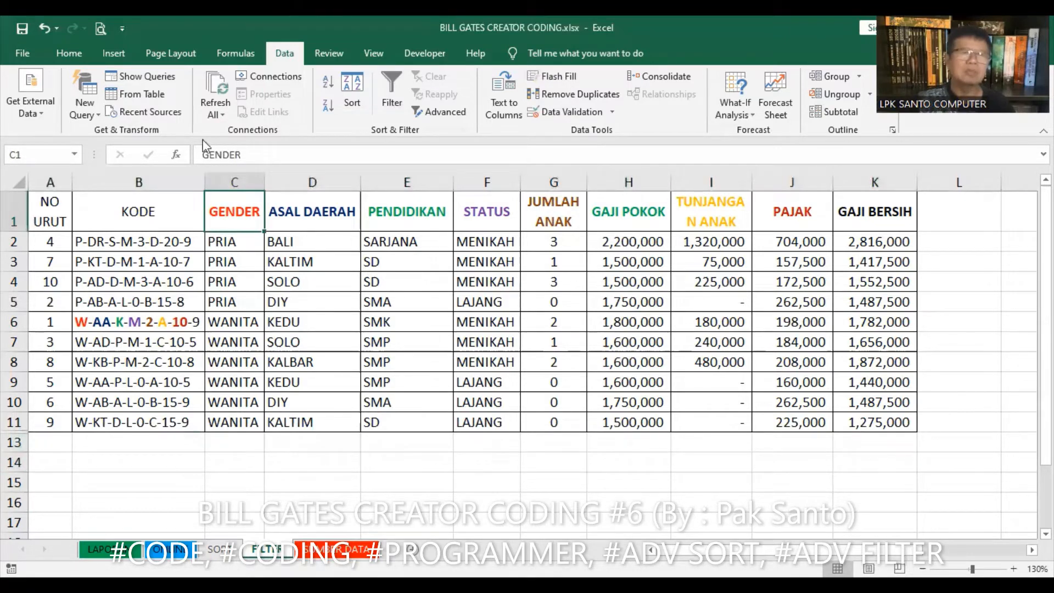
left_click(69, 53)
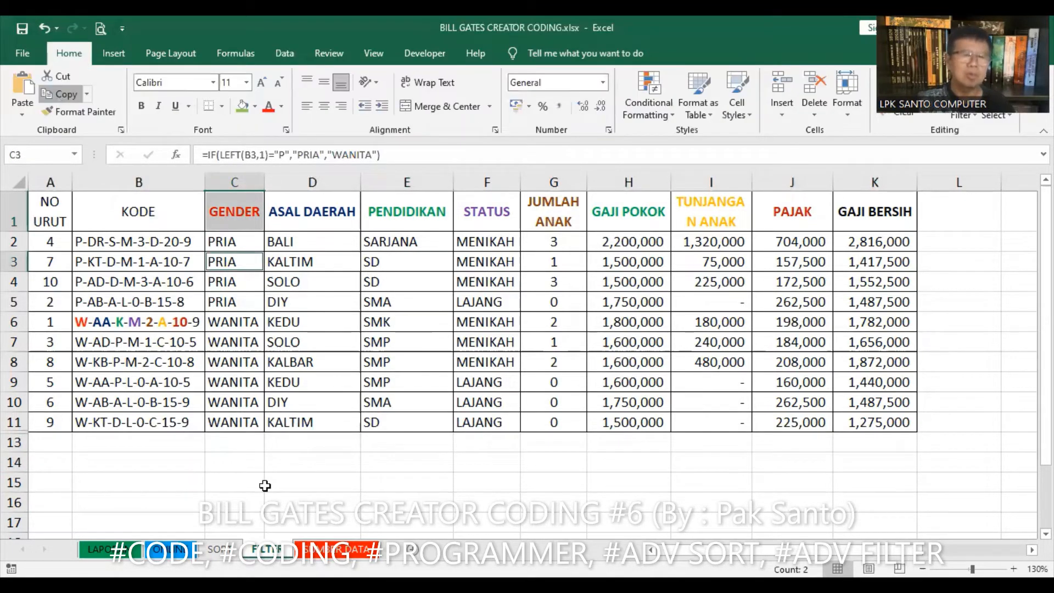
key("ctrl+c")
left_click(234, 462)
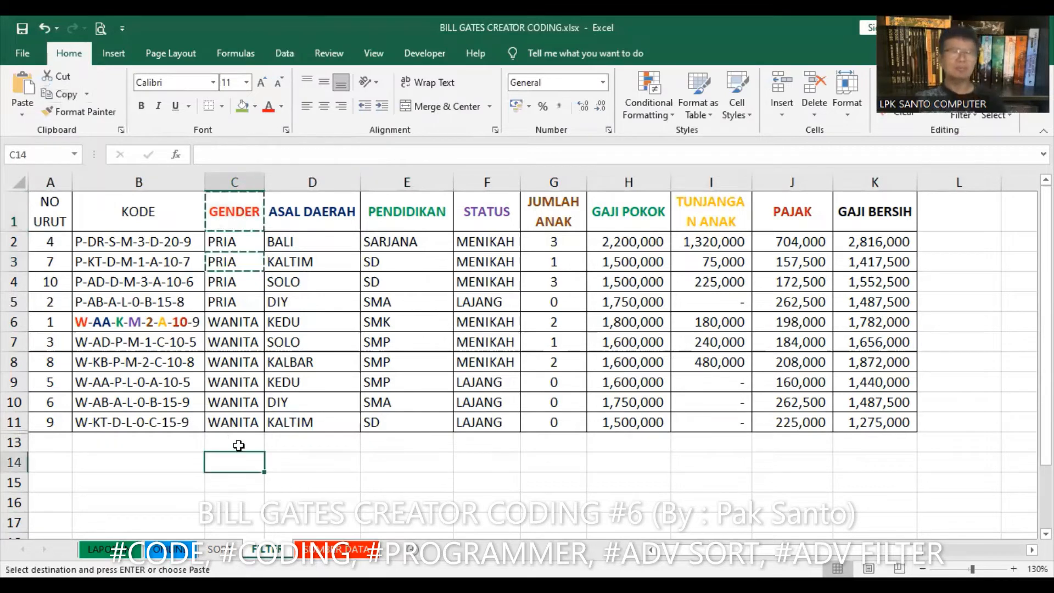
left_click(21, 75)
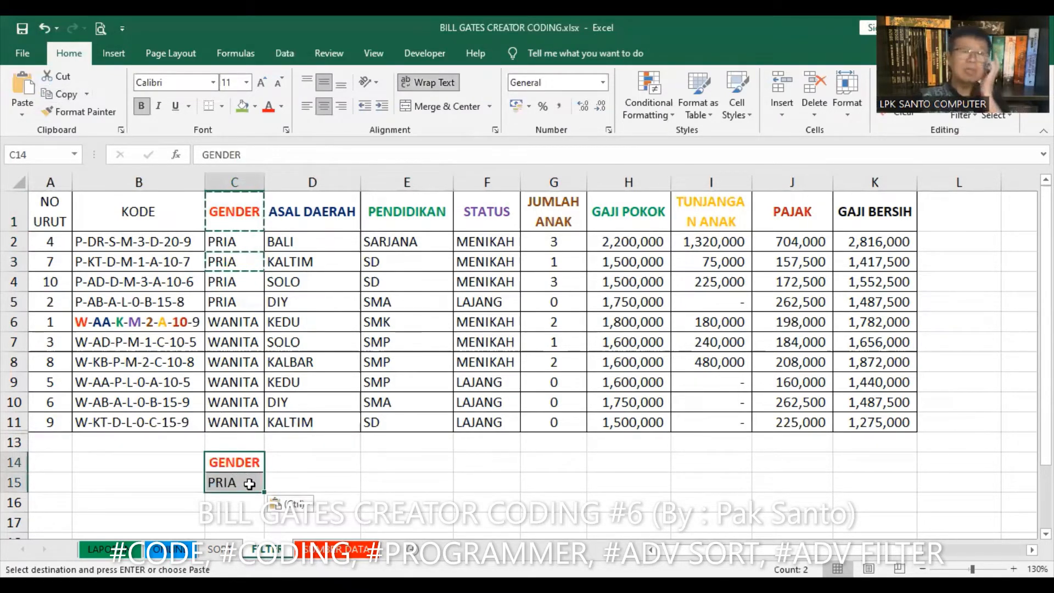
Run an Advanced Filter on A1:K11 with criteria C14:C15, copying the matching records to A16
left_click(47, 504)
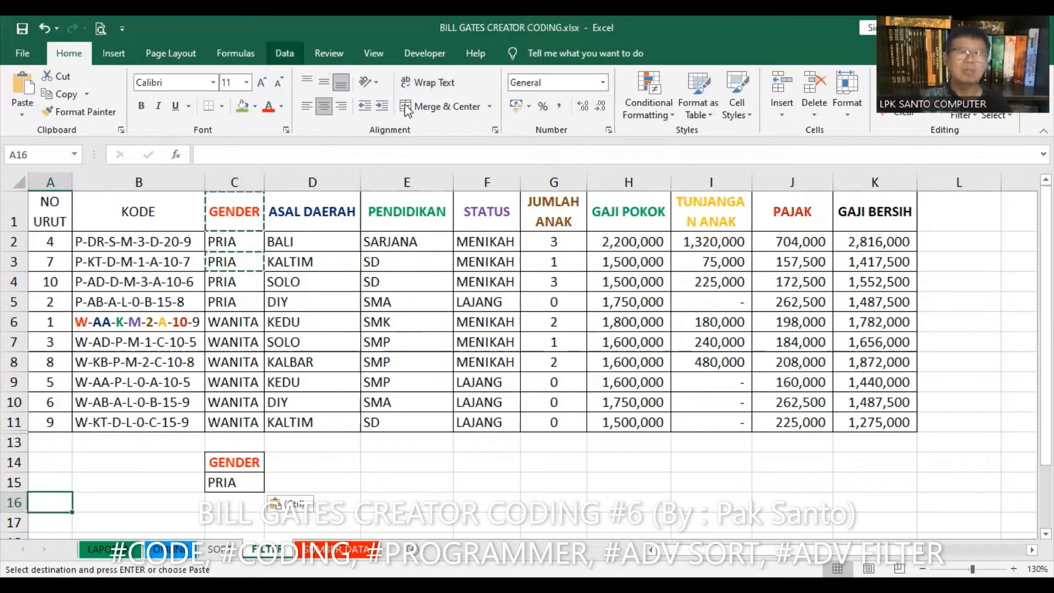
left_click(437, 112)
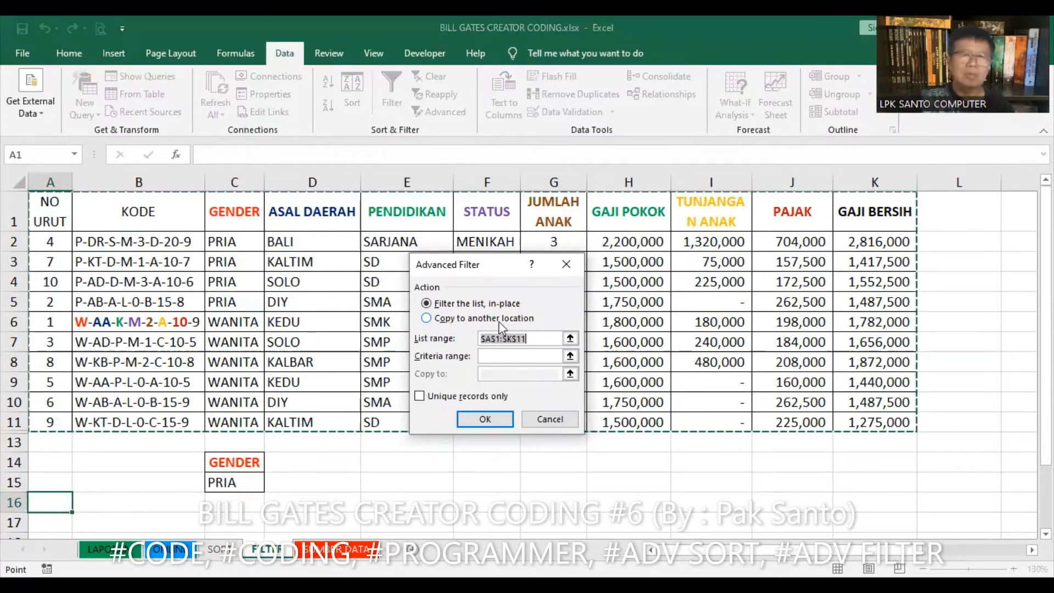
left_click(431, 324)
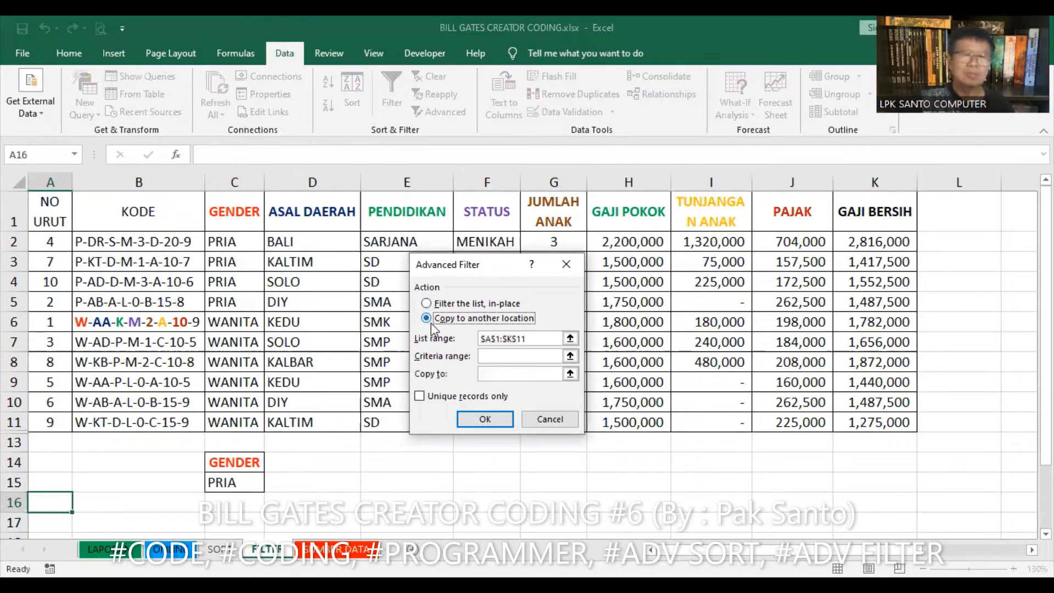
left_click(514, 356)
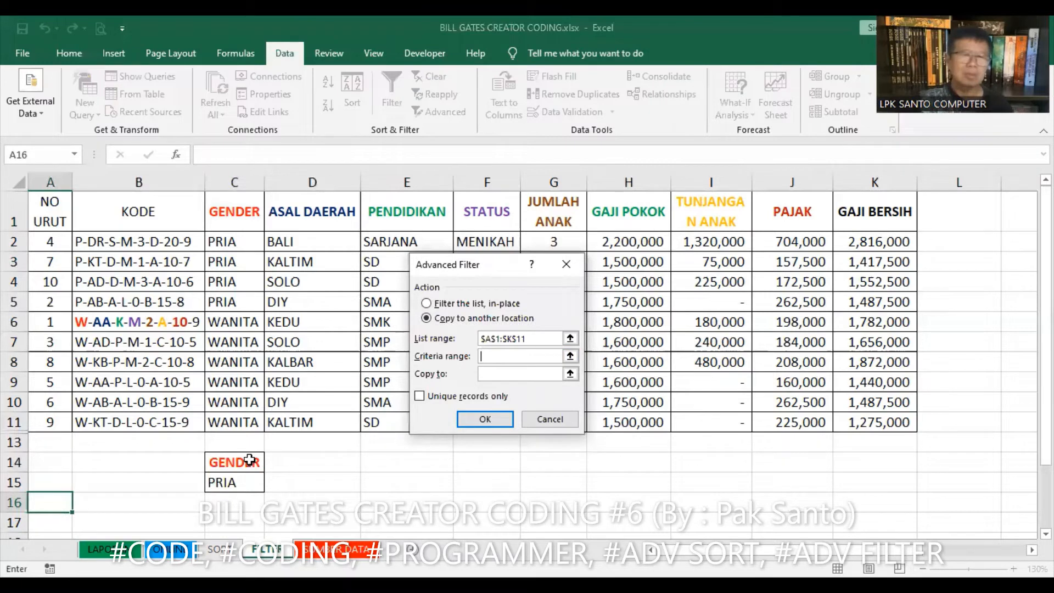
left_click(497, 372)
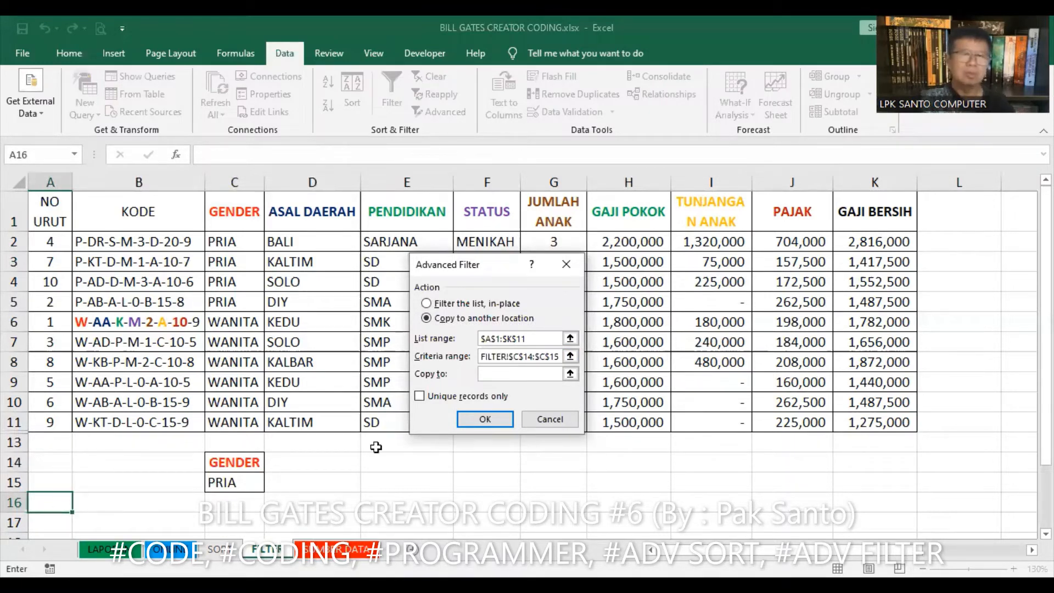
left_click(49, 502)
left_click(485, 418)
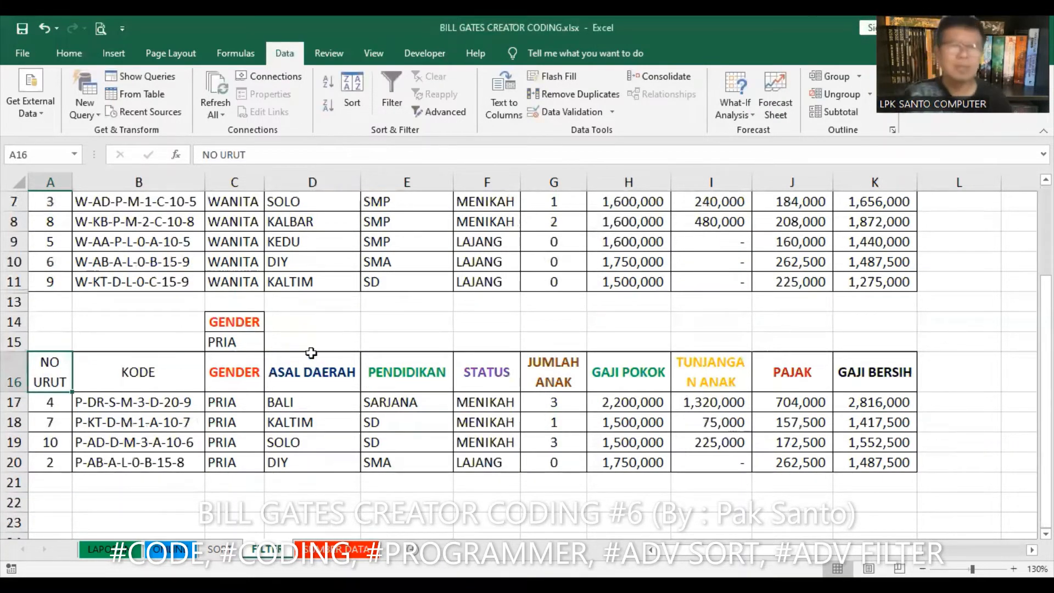
Copy the GENDER/PRIA criteria block C14:C15 to C22:C23 below the filtered records
scroll(341, 351, "up", 2)
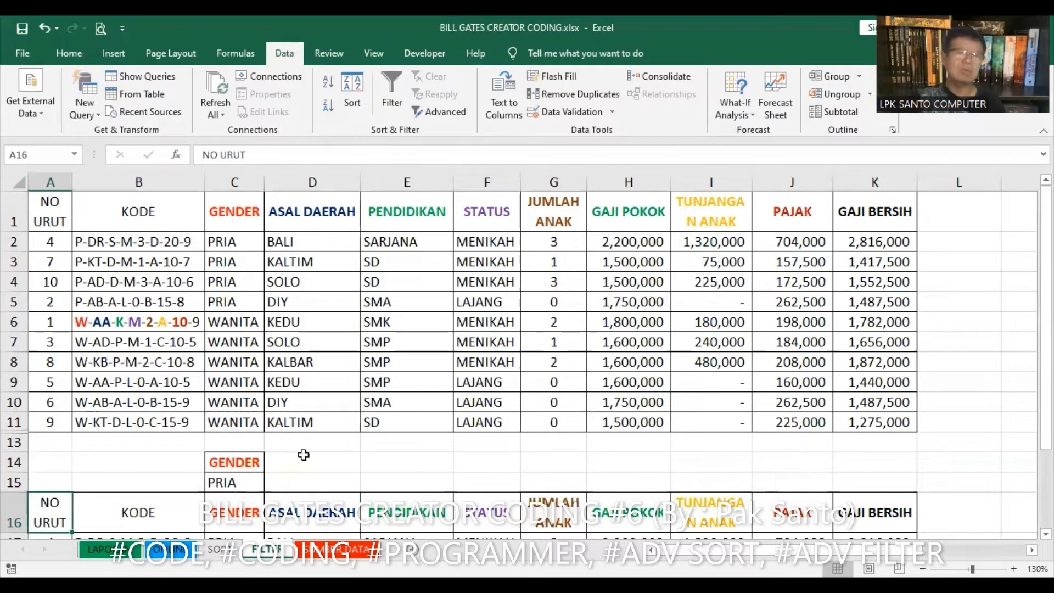
scroll(266, 485, "down", 1)
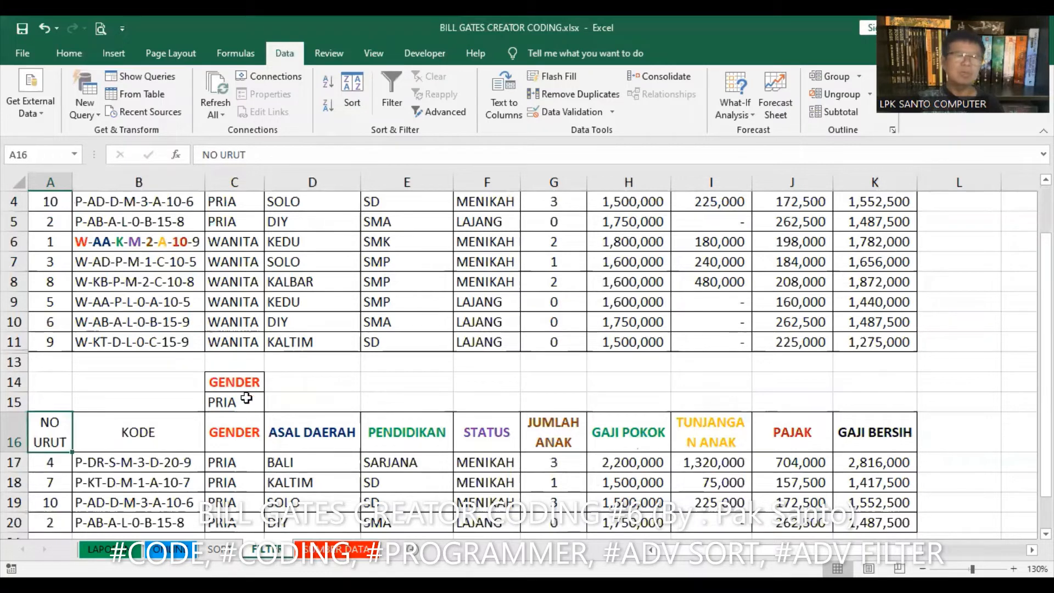
left_click_drag(235, 382, 246, 398)
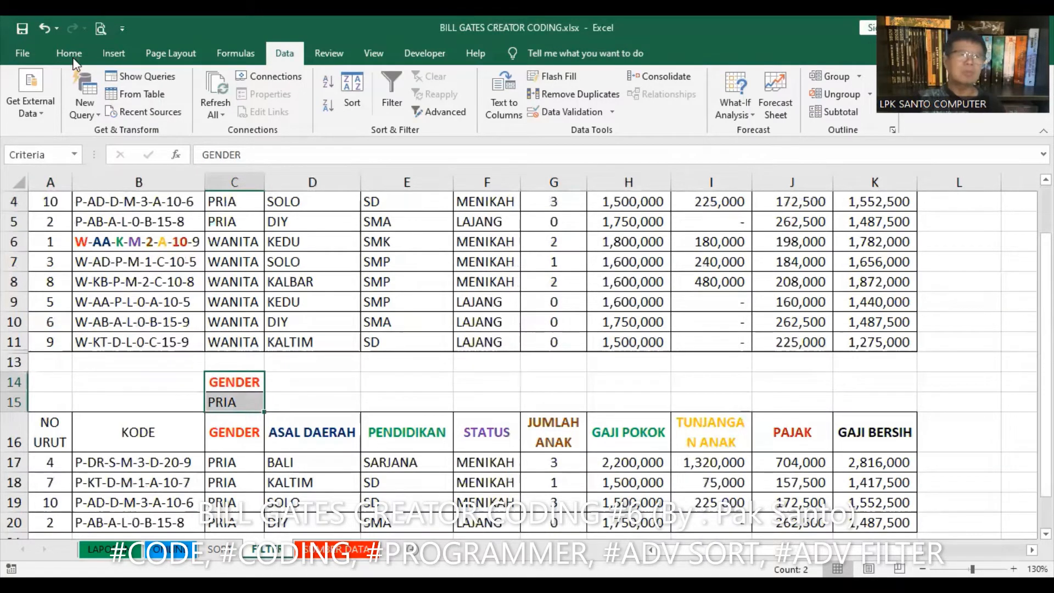
scroll(95, 114, "up", 4)
left_click(62, 94)
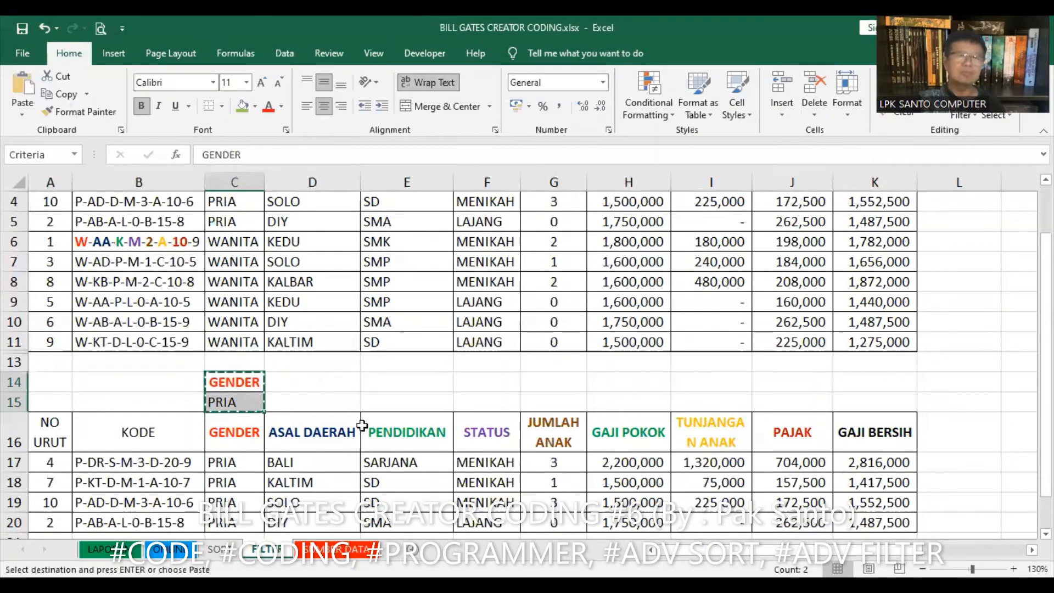
scroll(362, 426, "down", 1)
scroll(236, 433, "down", 1)
left_click(234, 441)
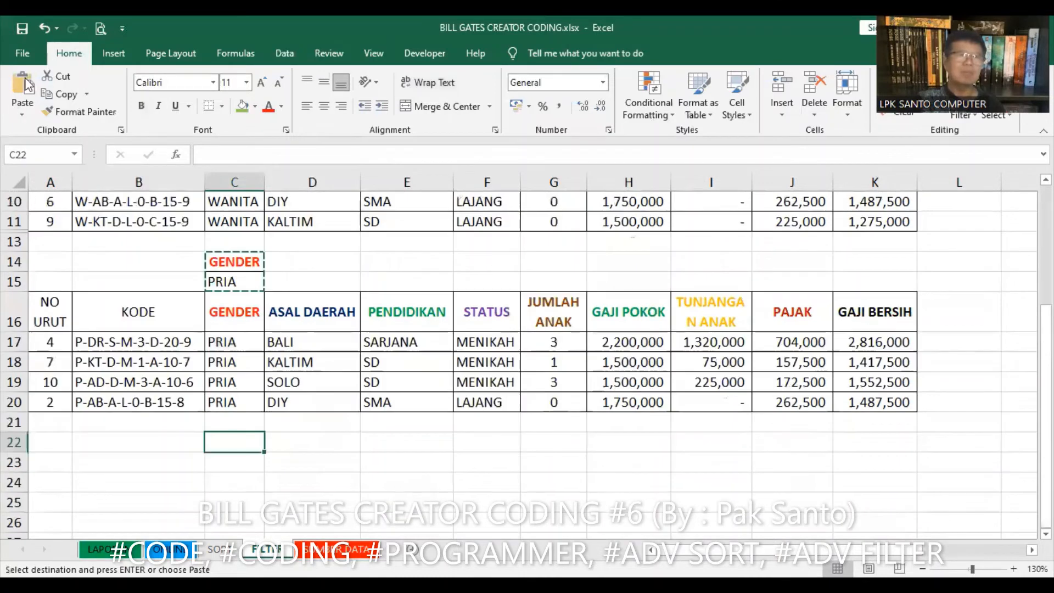
left_click(22, 88)
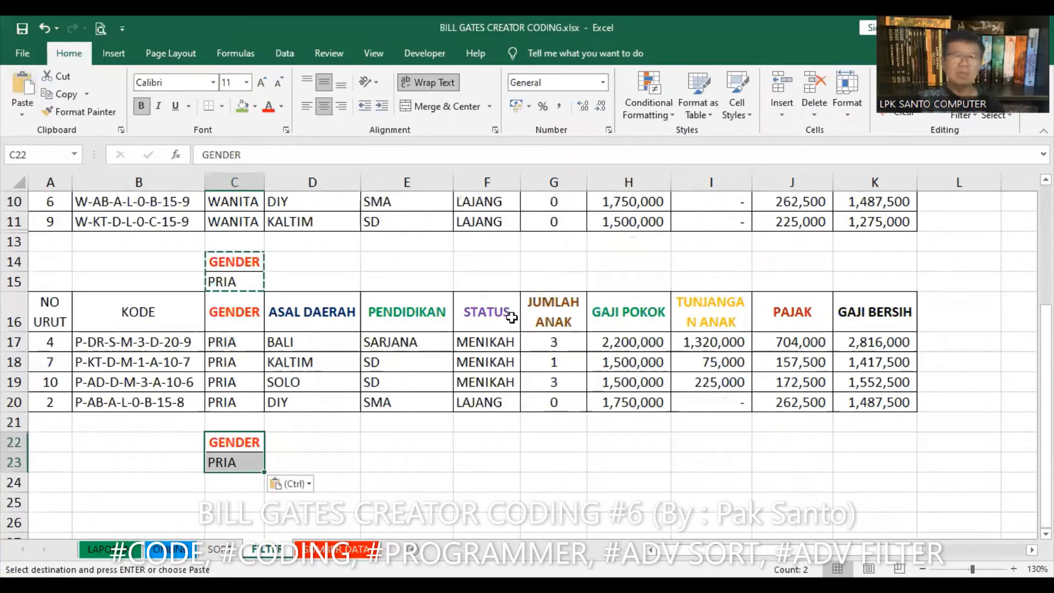
Copy the STATUS header and MENIKAH value from F16:F17 to D22:D23 as a second criterion
left_click(498, 328)
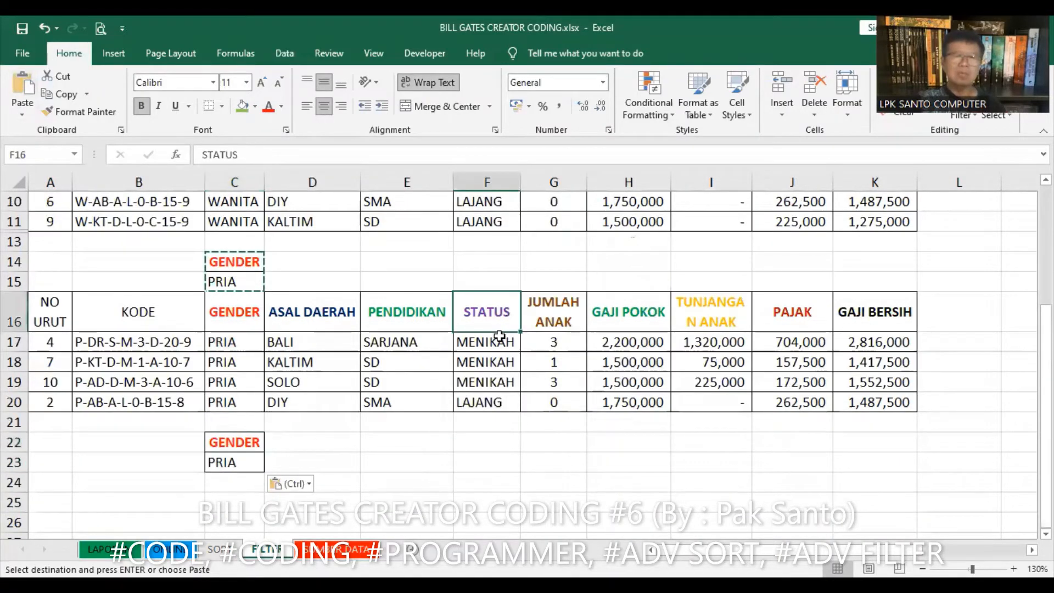
left_click_drag(498, 336, 499, 339)
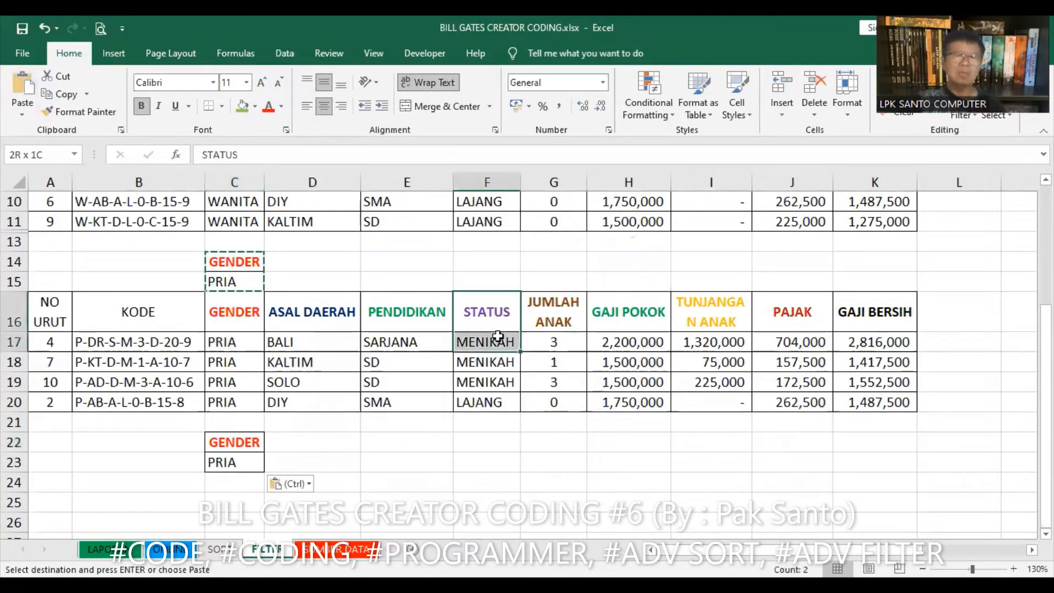
left_click(63, 95)
left_click(290, 439)
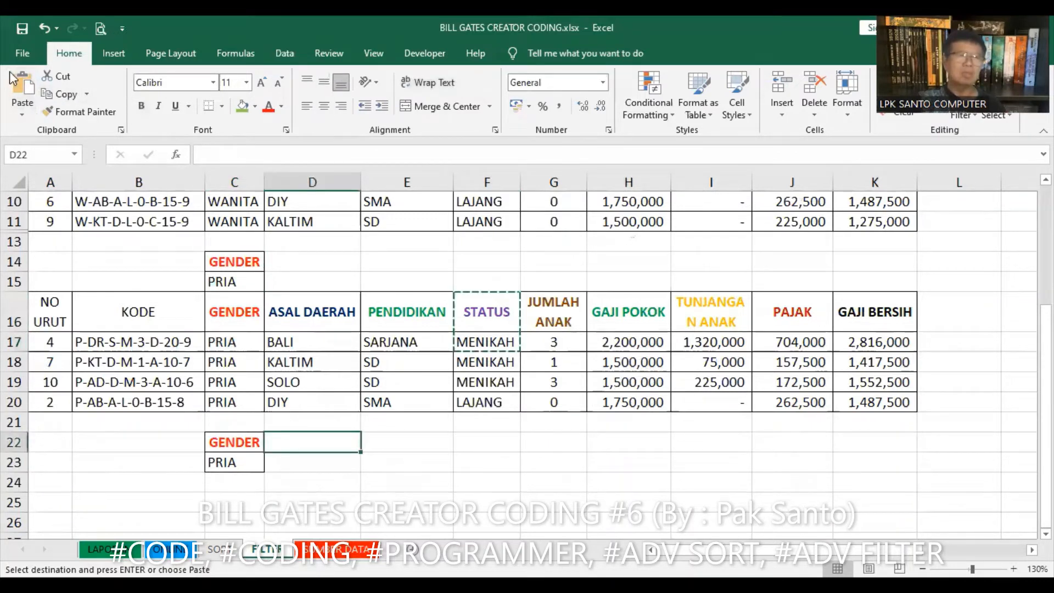
key("ctrl+v")
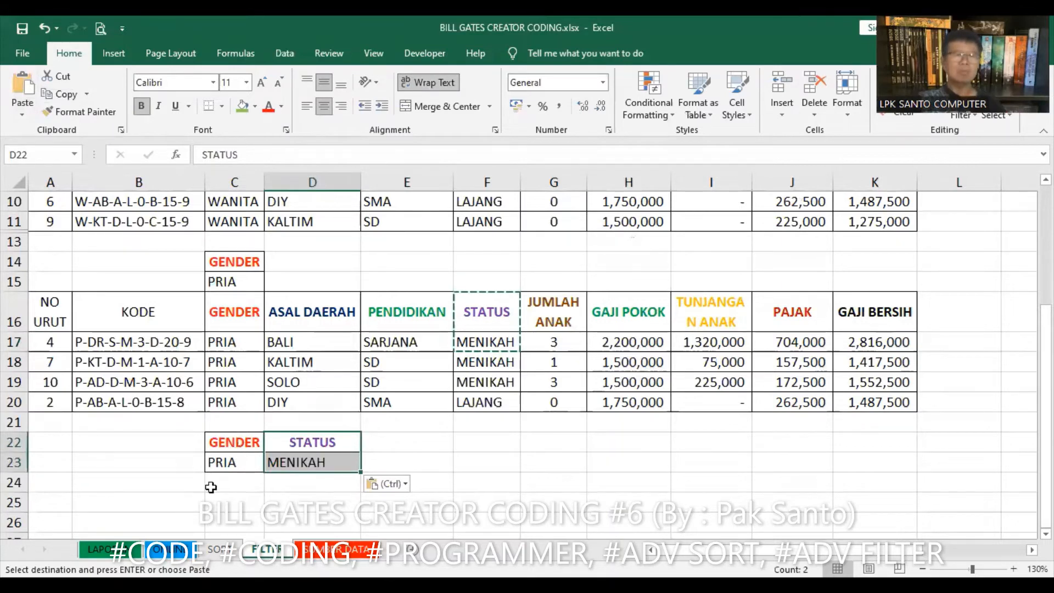
Mark cell A24 with a green fill as the output location for the two-criteria filter
left_click(47, 484)
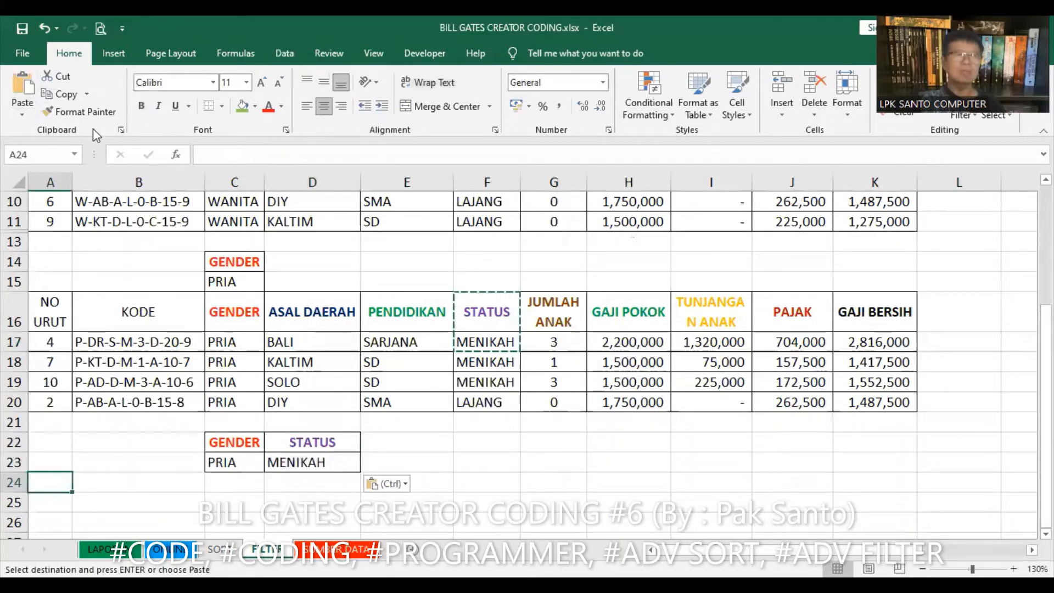
left_click(245, 109)
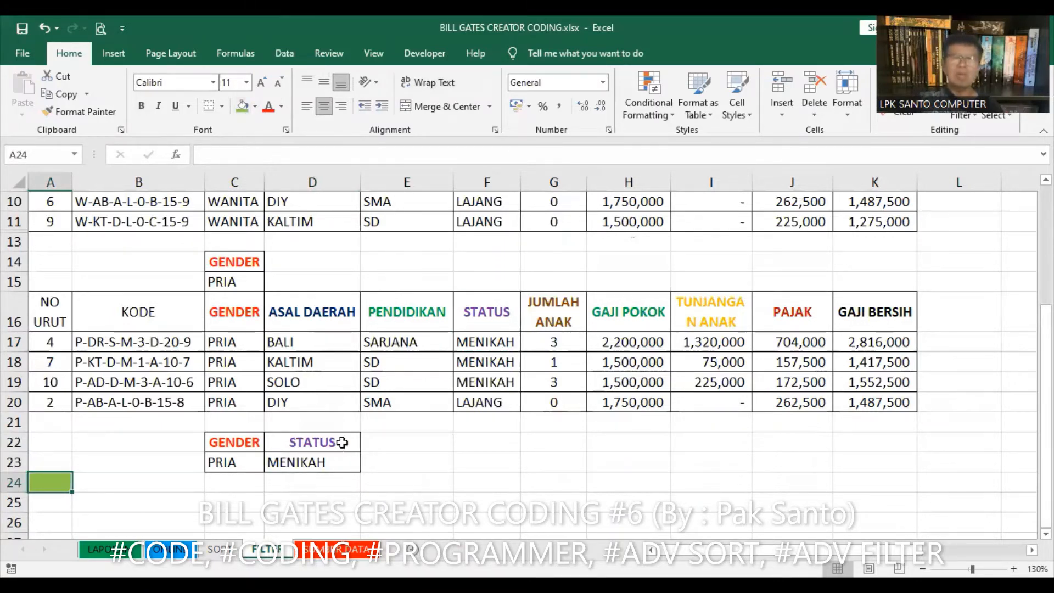
left_click_drag(249, 442, 248, 459)
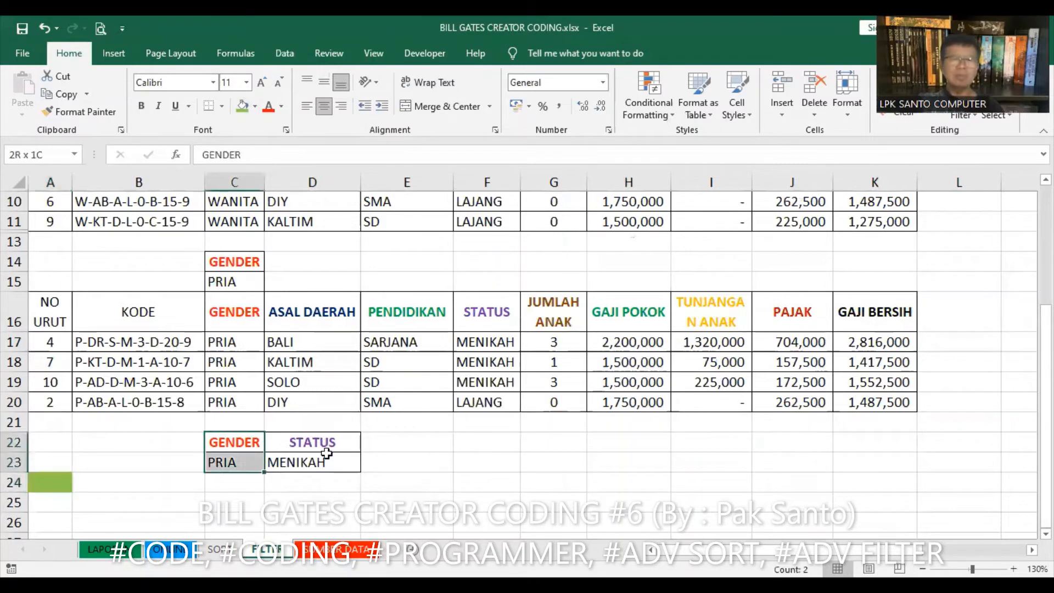
left_click_drag(325, 445, 327, 460)
Open an Advanced Filter on the salary table A1:K11, choose copying to another location, and clear the previous criteria and destination ranges
scroll(390, 379, "up", 3)
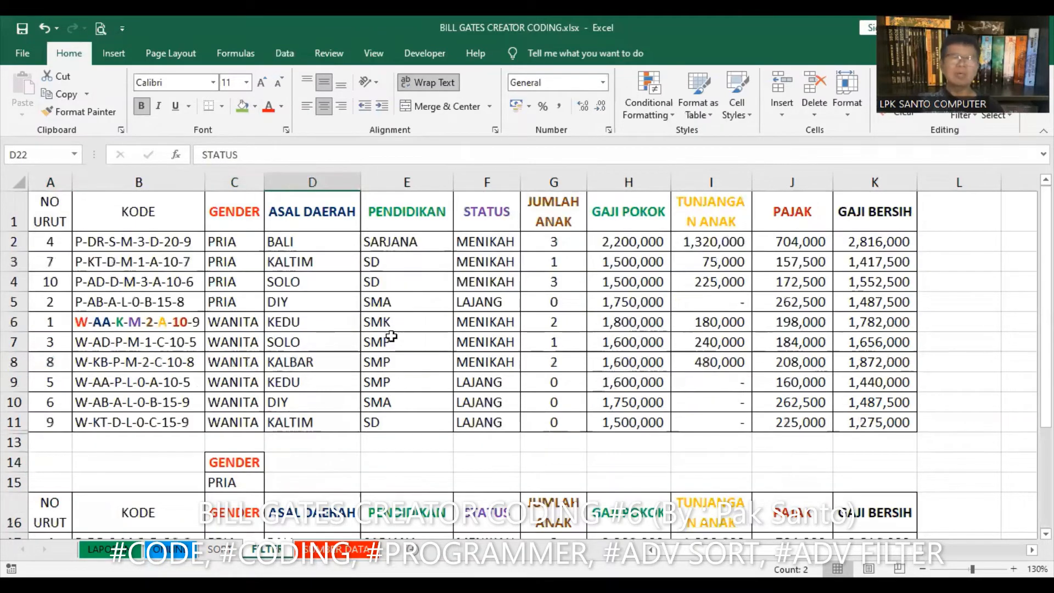
left_click(391, 336)
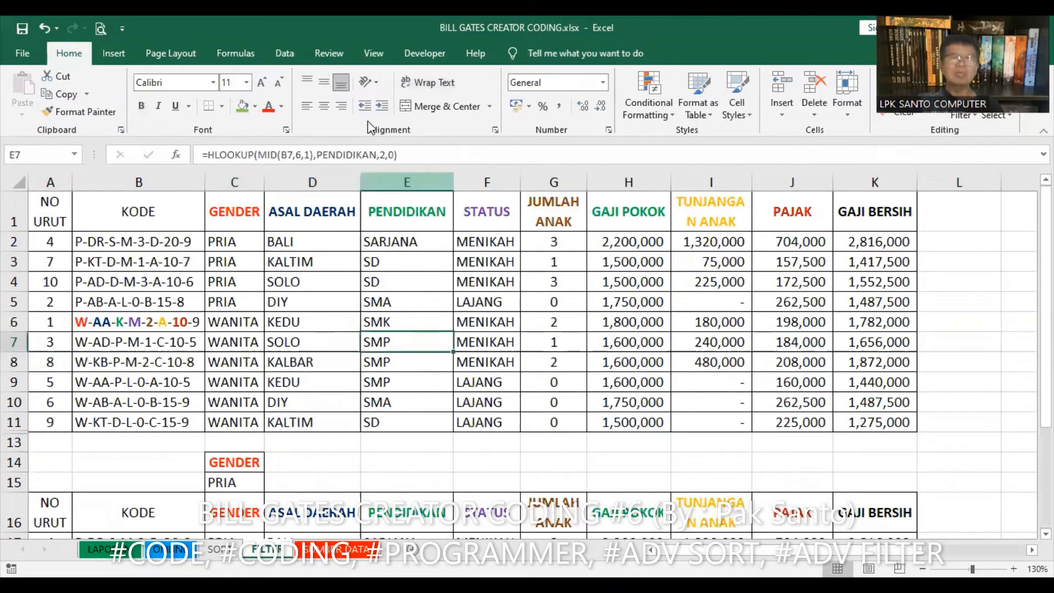
left_click(291, 53)
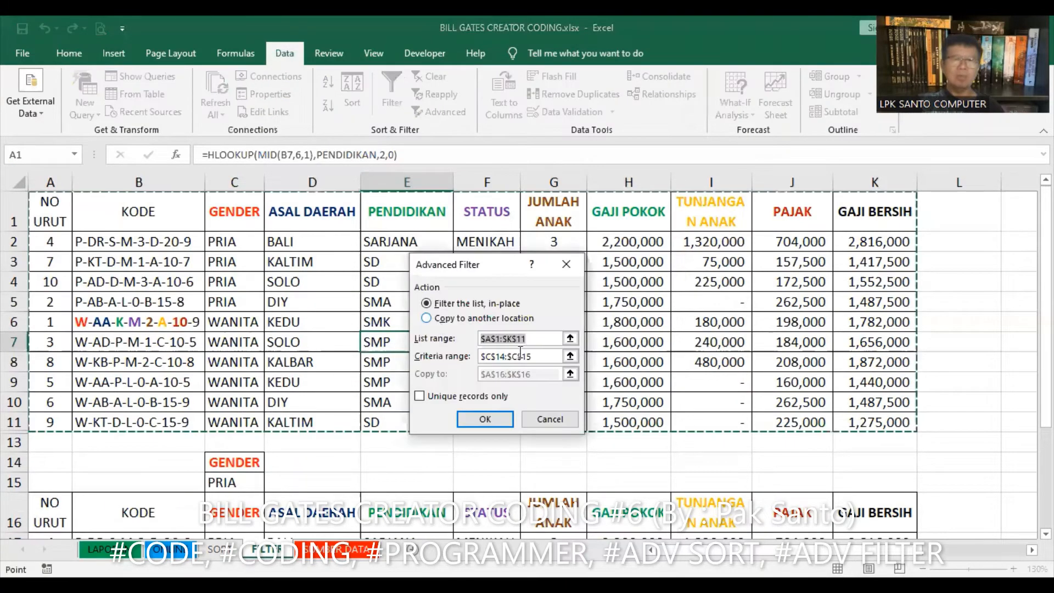
key("alt+o")
left_click(554, 358)
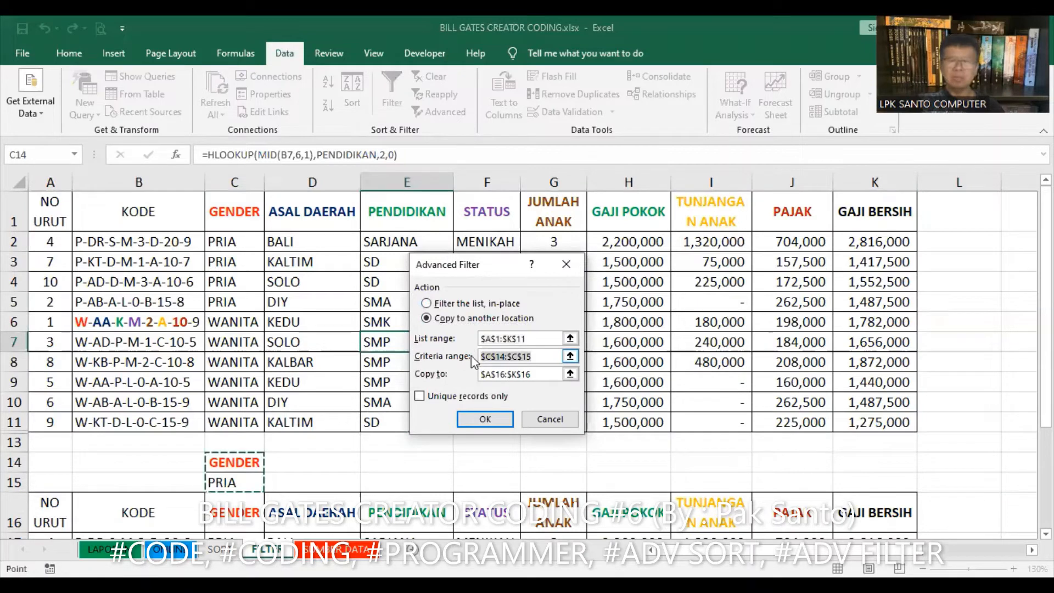
key("BackSpace")
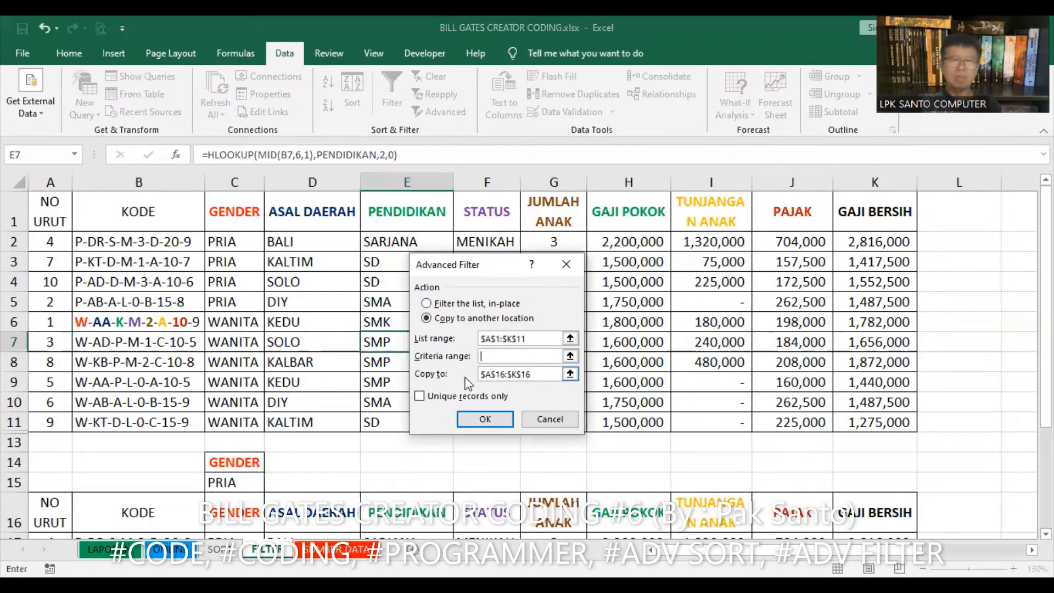
key("Tab")
key("BackSpace")
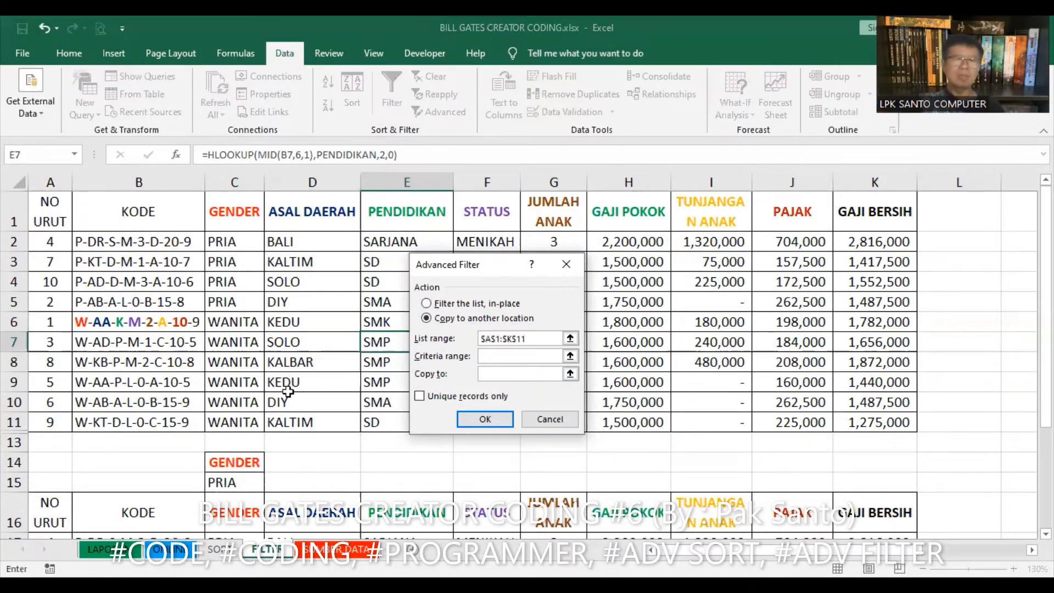
scroll(288, 391, "down", 4)
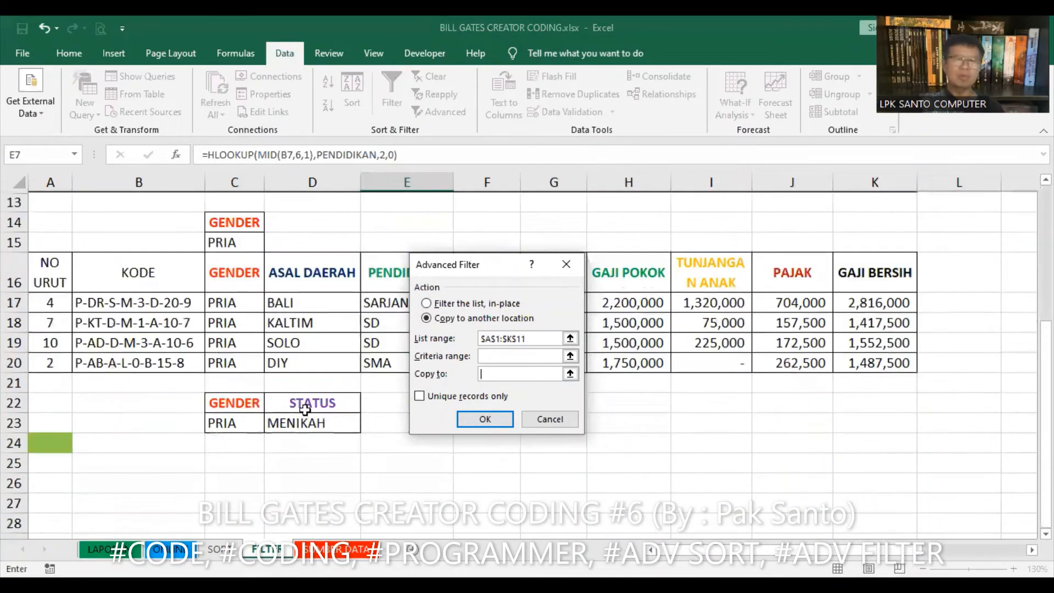
left_click(305, 408)
left_click_drag(234, 402, 314, 420)
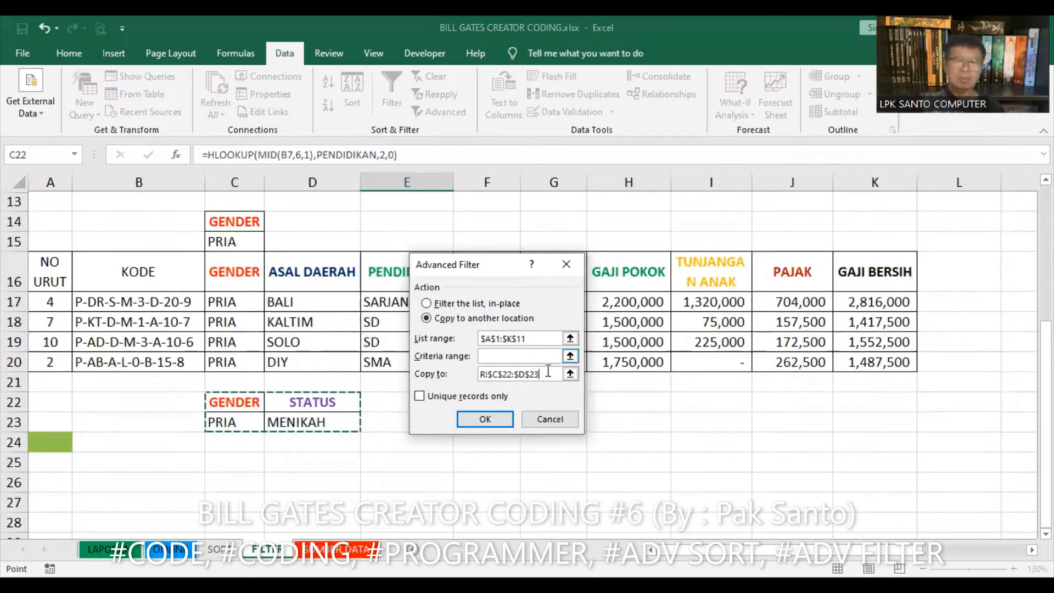
left_click_drag(542, 374, 472, 374)
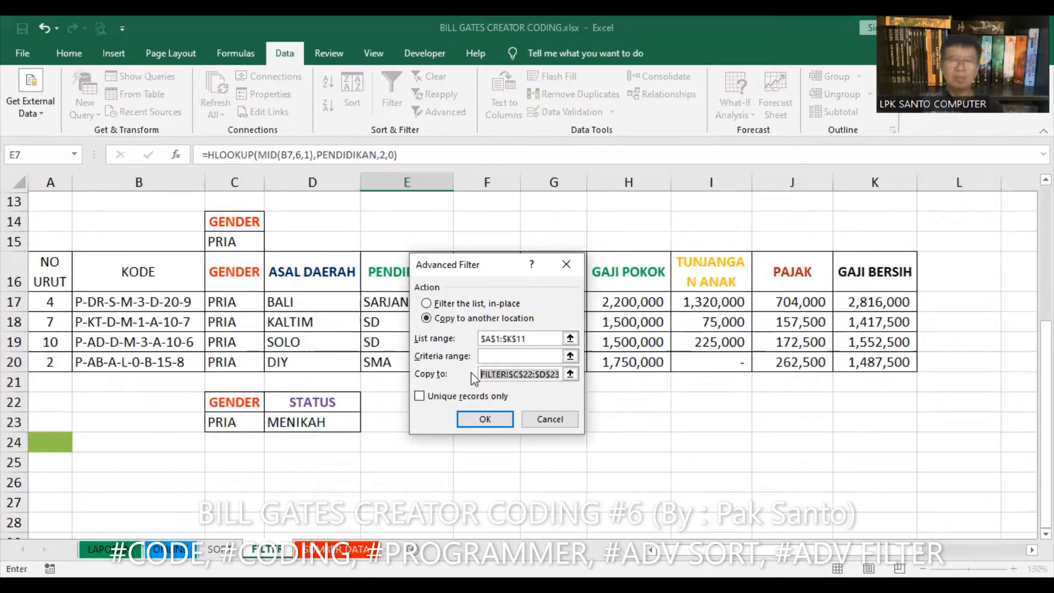
key("Delete")
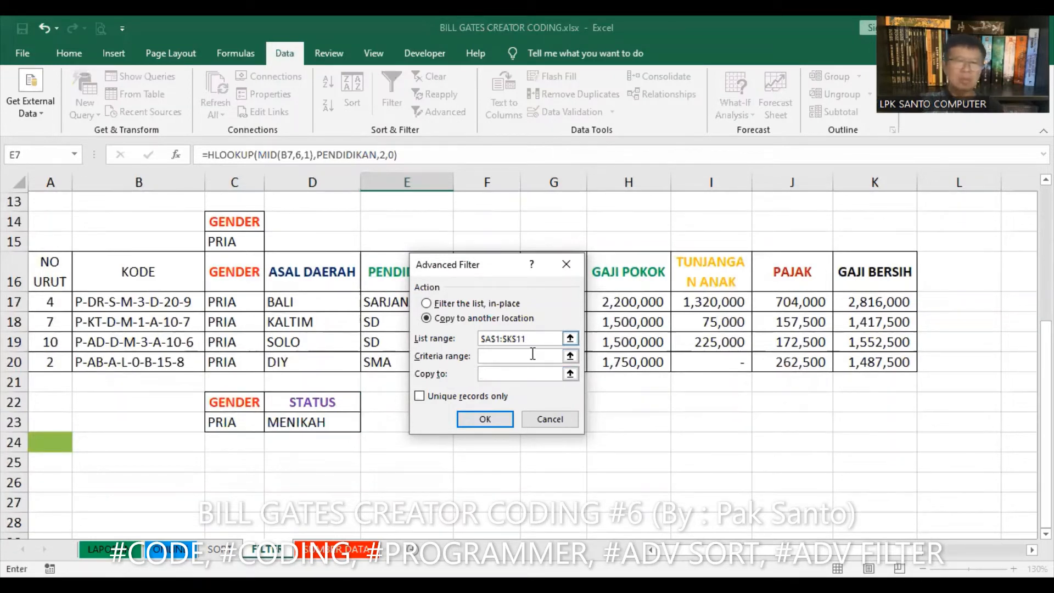
Run the Advanced Filter with criteria range C22:D23 and copy the matching records to A24
left_click(487, 357)
key("Tab")
left_click(52, 442)
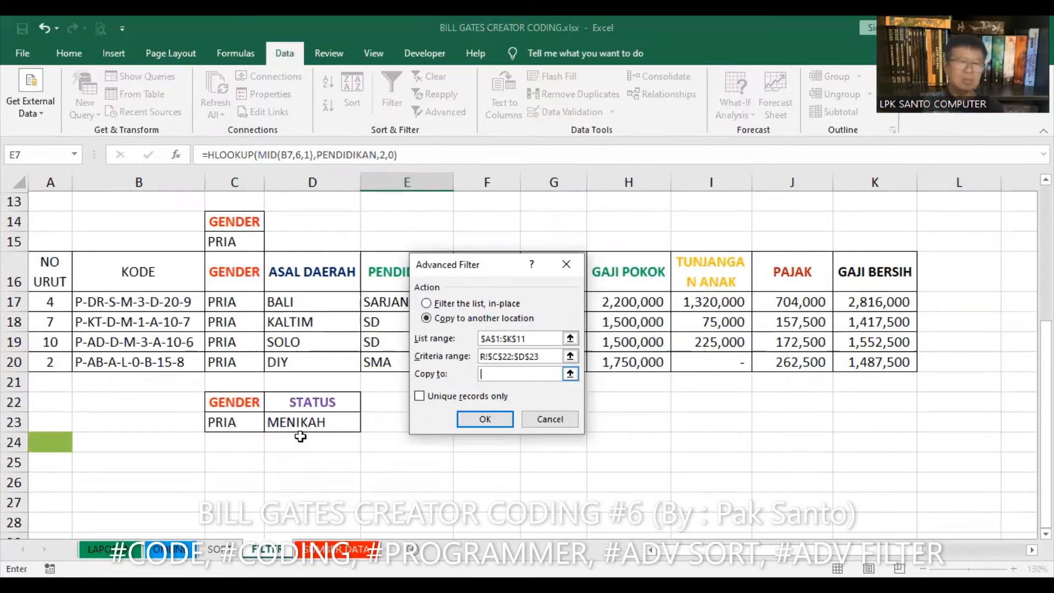
left_click(484, 418)
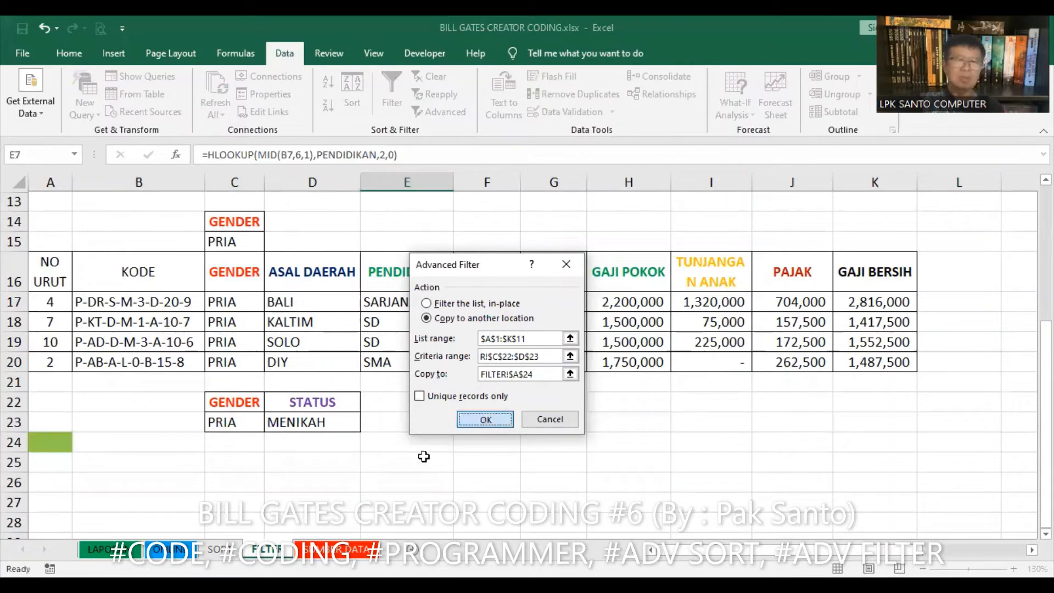
scroll(400, 395, "down", 3)
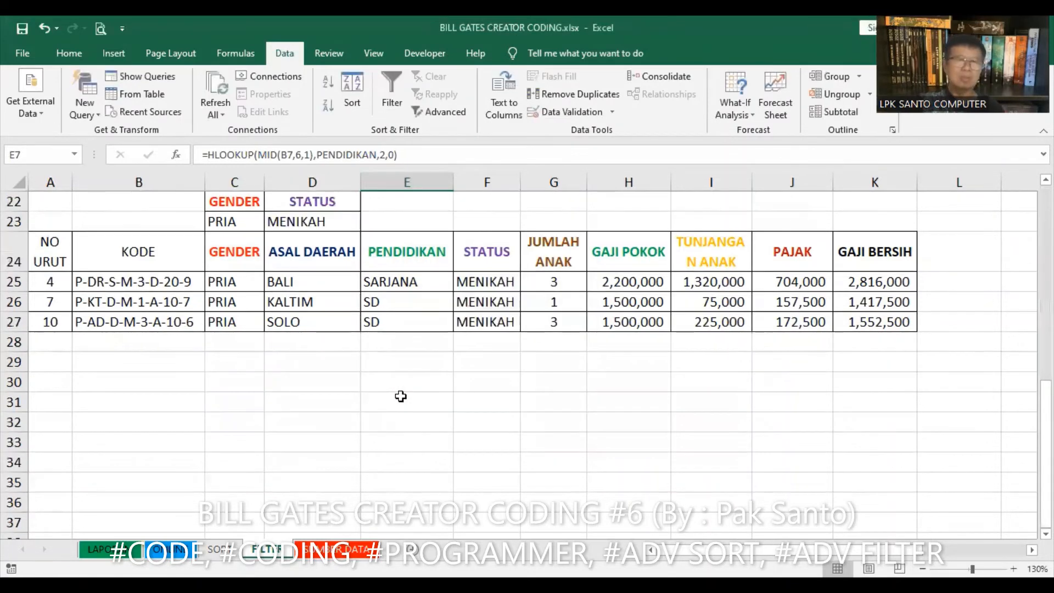
Compare the two-criteria output with the PRIA-only records above and examine the GENDER and STATUS criteria in C22:D23
scroll(400, 396, "up", 1)
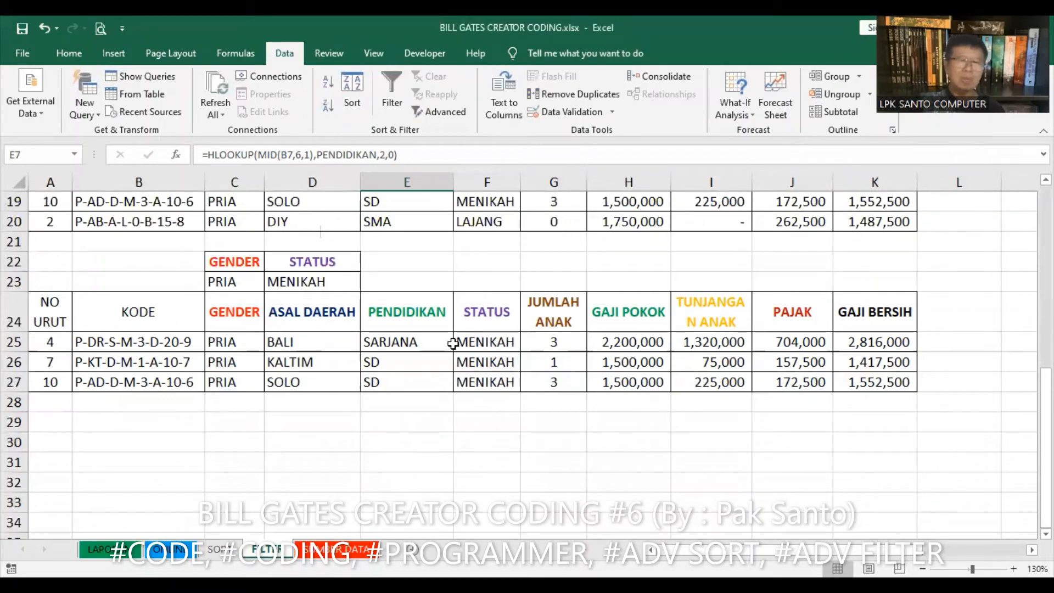
scroll(474, 362, "up", 1)
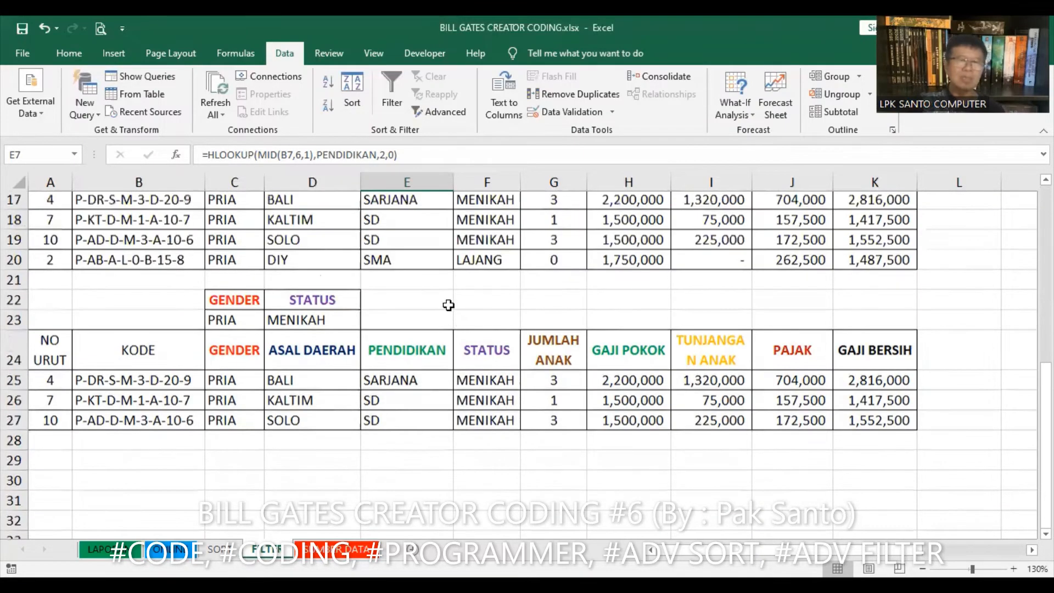
scroll(447, 306, "up", 1)
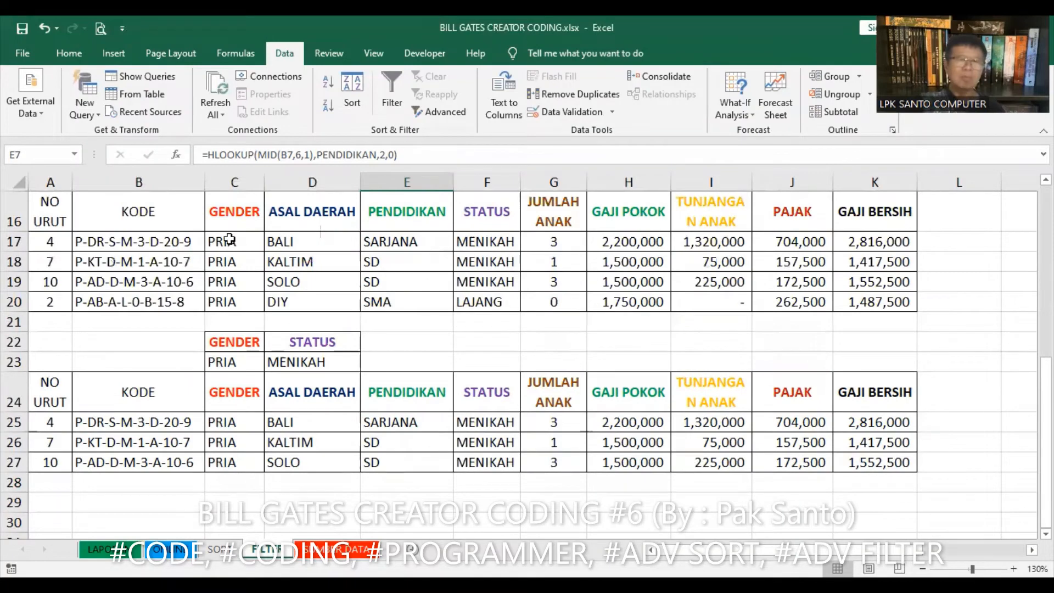
scroll(250, 298, "up", 1)
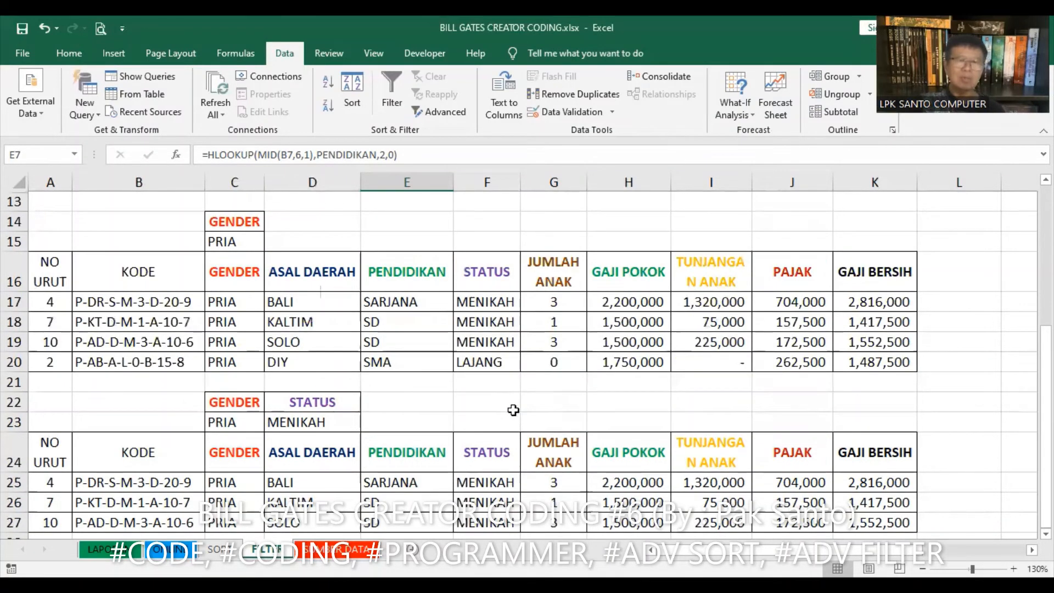
left_click(485, 360)
scroll(472, 351, "down", 2)
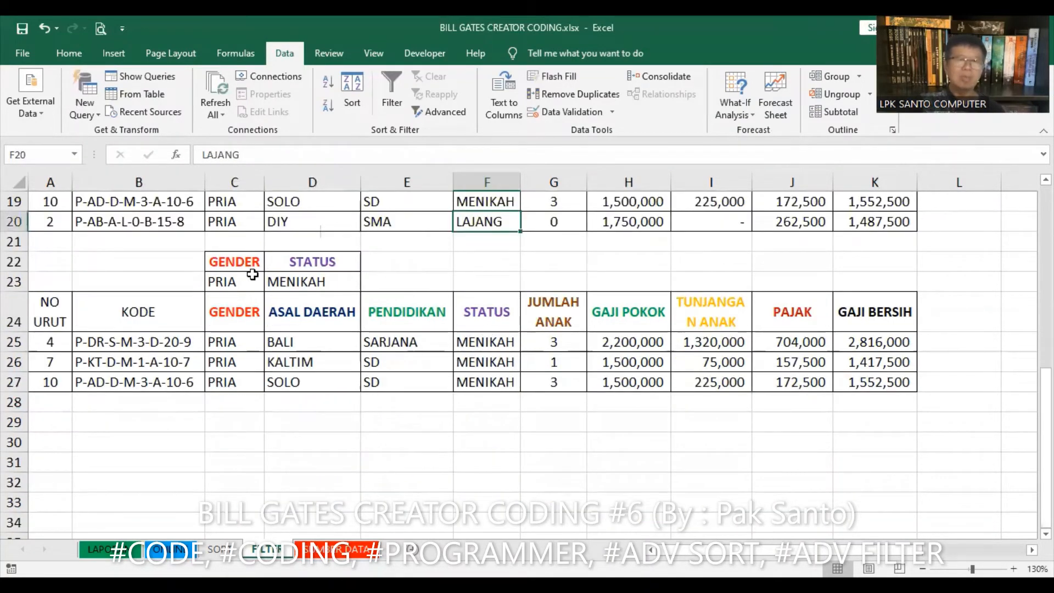
left_click(248, 425)
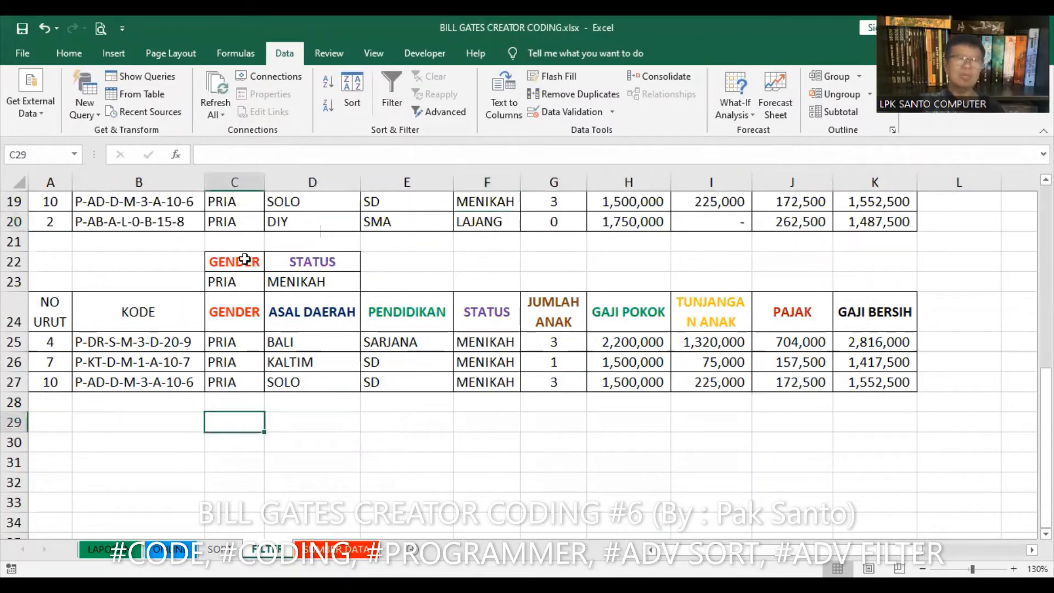
left_click_drag(251, 263, 317, 288)
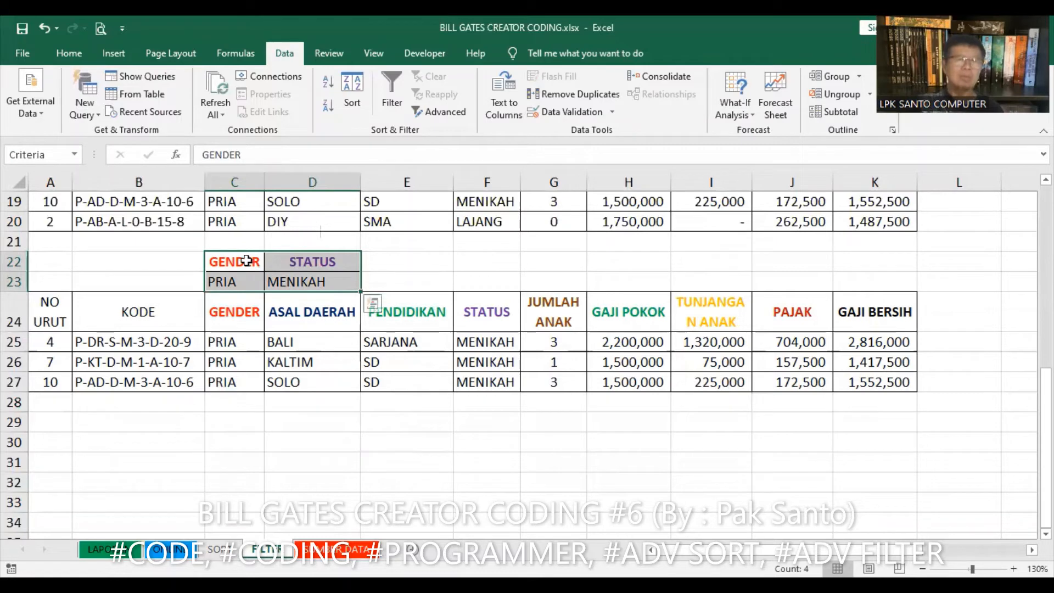
left_click_drag(246, 260, 247, 278)
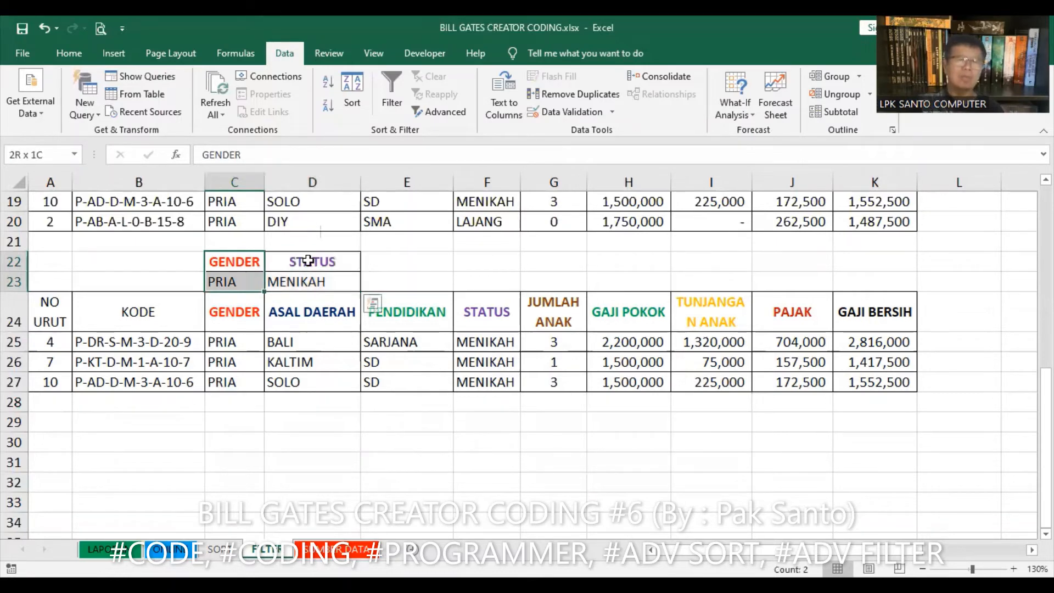
left_click_drag(309, 261, 308, 281)
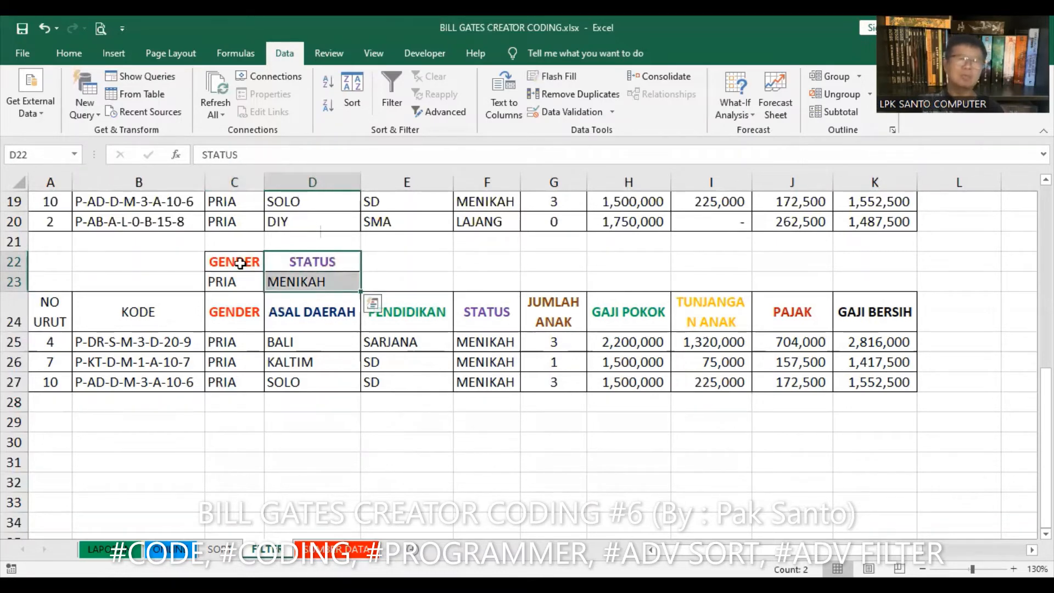
Copy the GENDER and STATUS criteria block C22:D23 to C29:D30 below the latest filtered records
left_click_drag(240, 264, 278, 276)
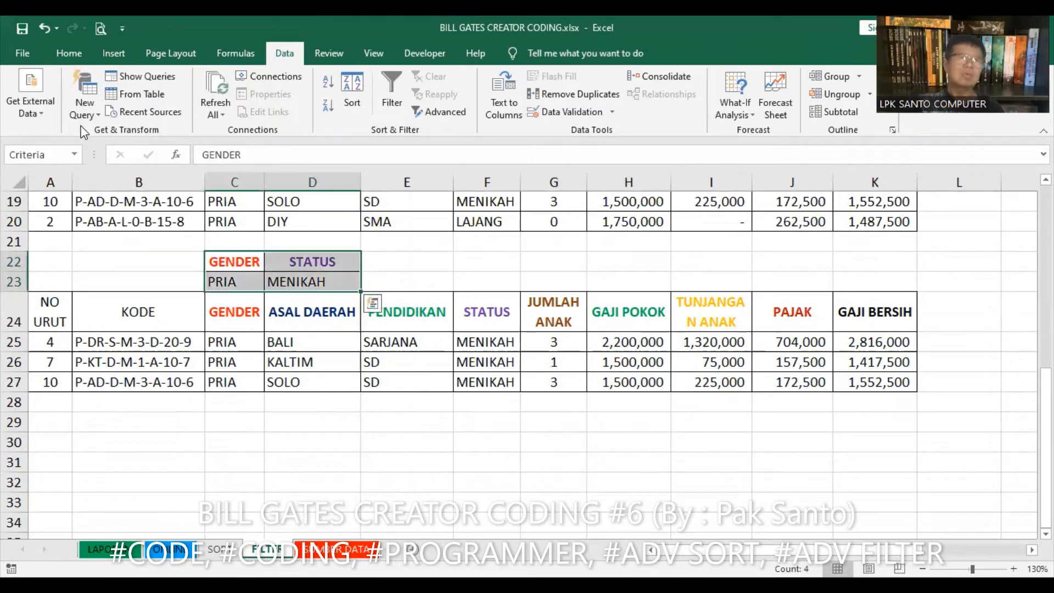
left_click(67, 53)
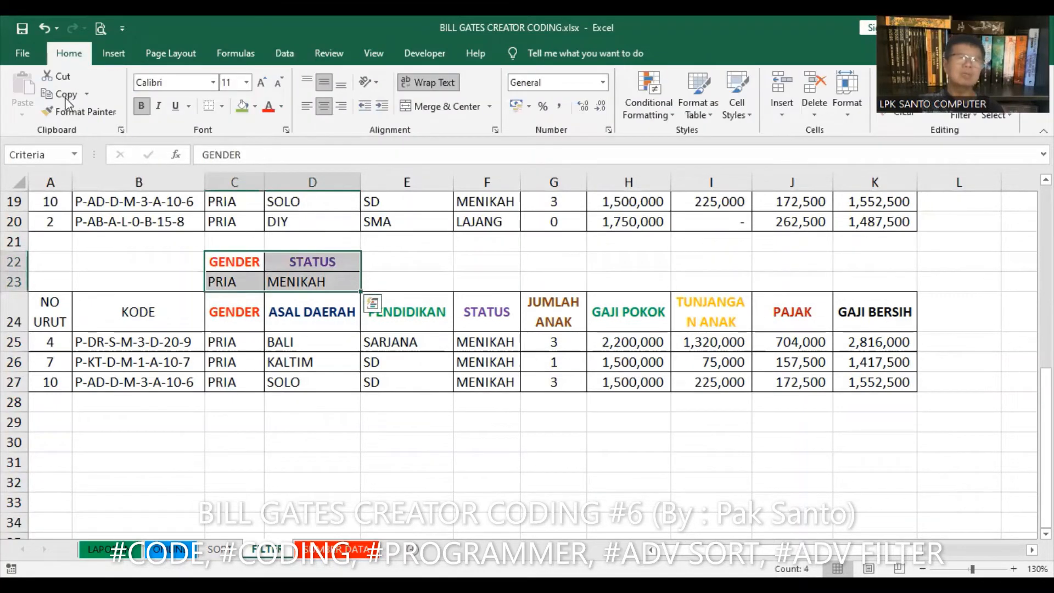
key("ctrl+c")
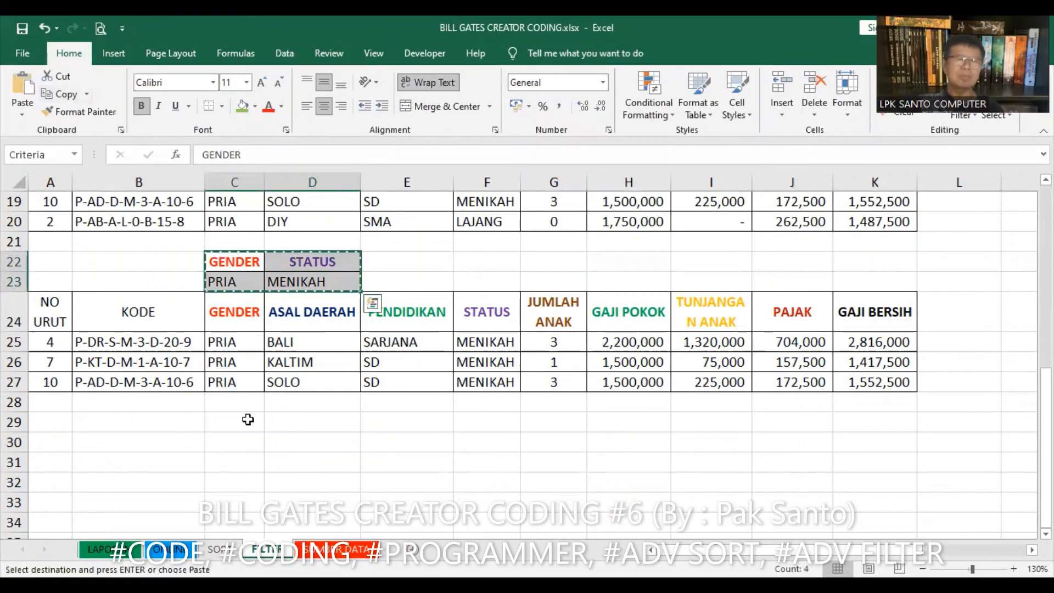
left_click(234, 422)
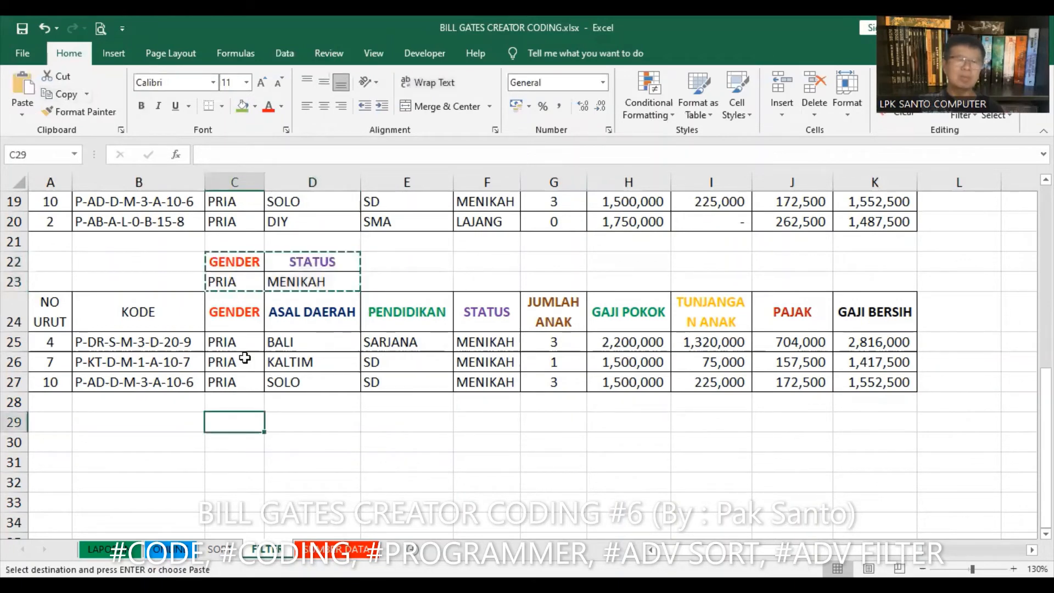
key("ctrl+v")
Move the MENIKAH value from D30 down to D31 so the two criteria stand on separate rows
left_click(314, 441)
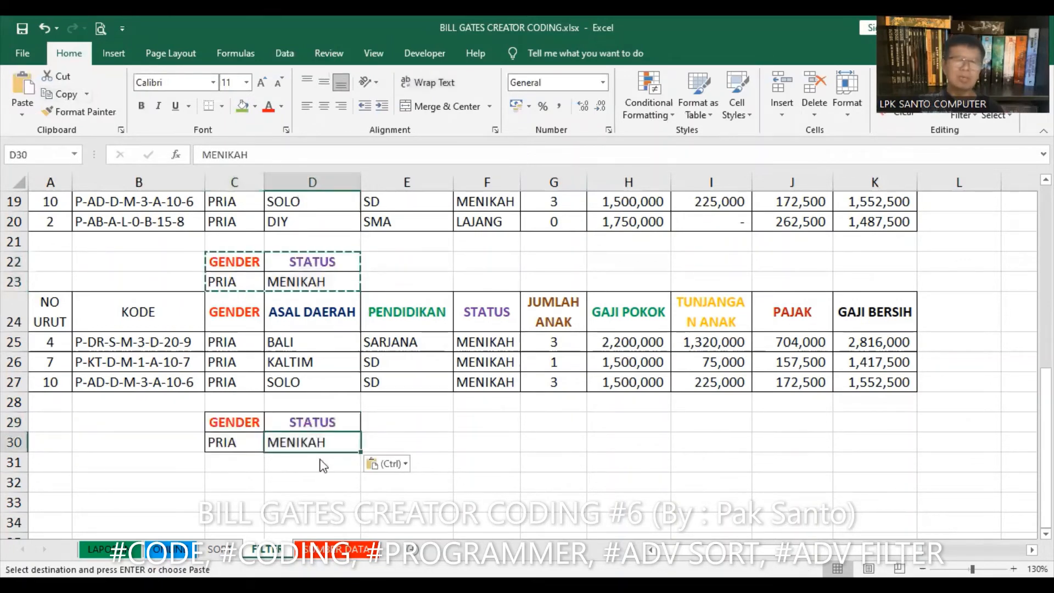
left_click_drag(263, 443, 262, 462)
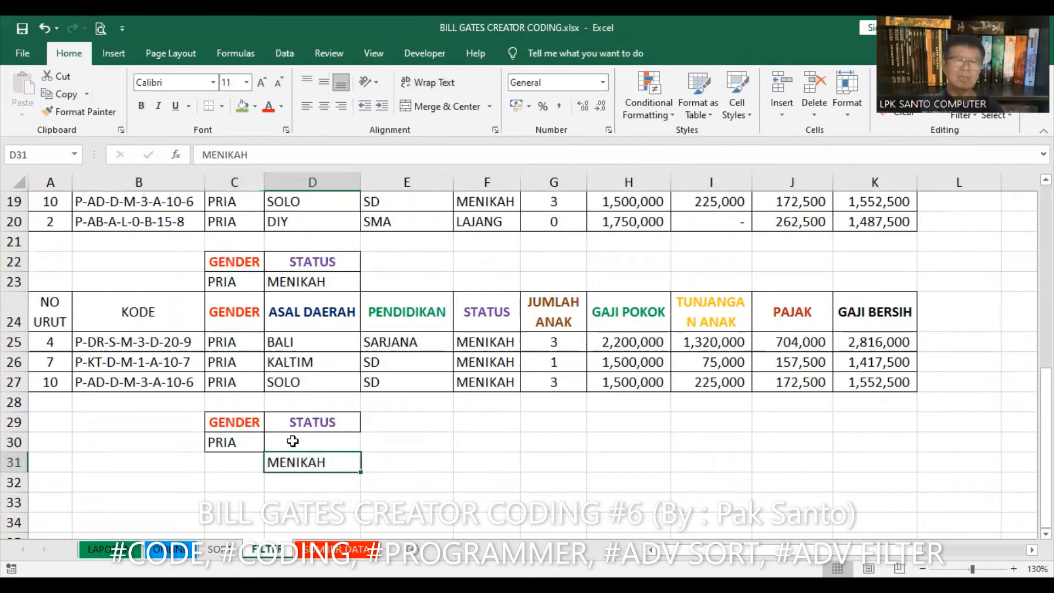
key("Up")
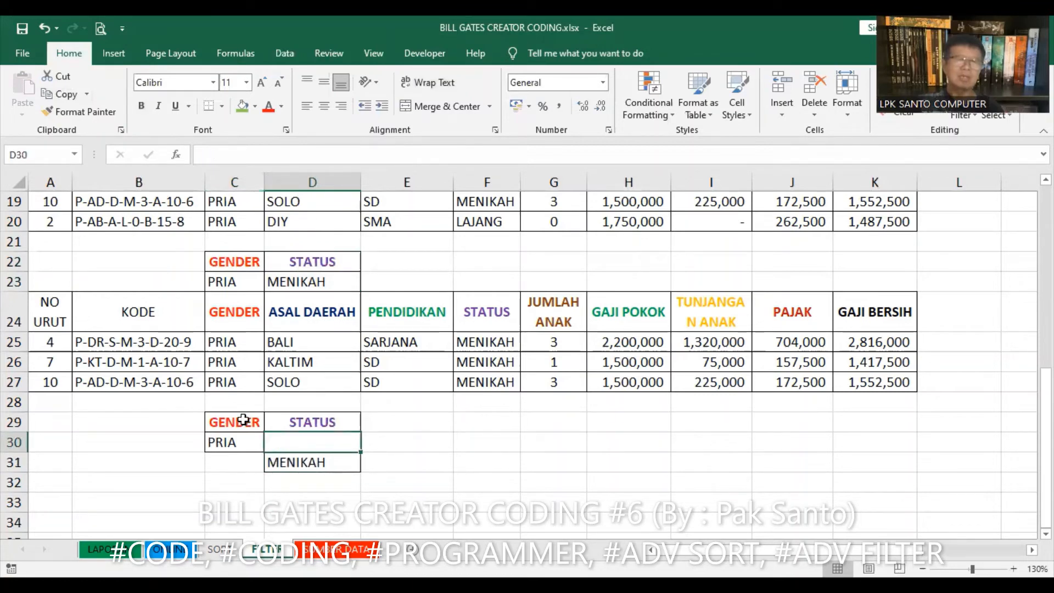
left_click(243, 420)
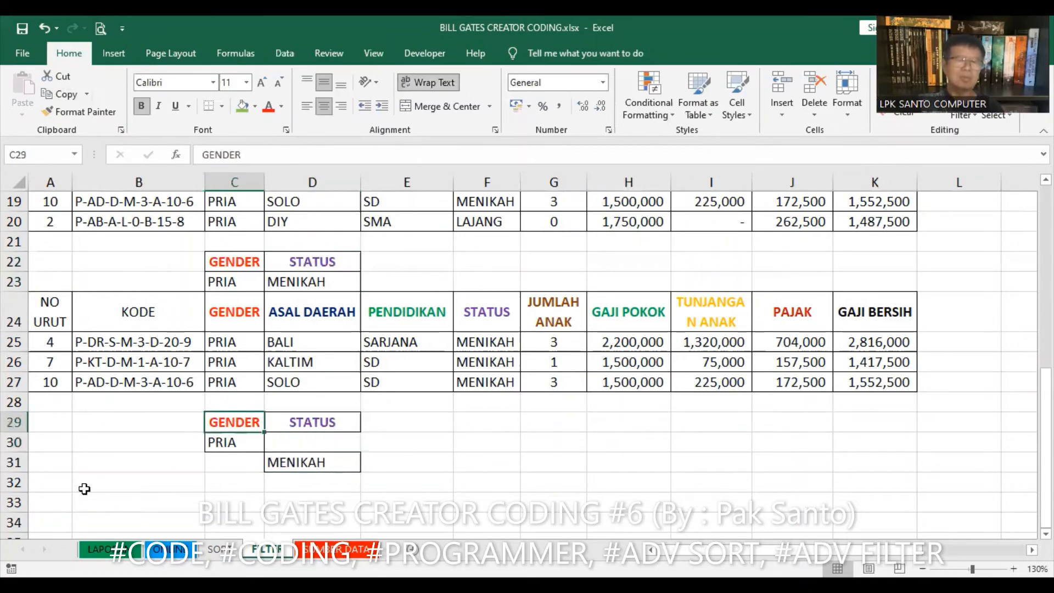
Mark cell A32 with a green fill as the output location and review the criteria in C29:D31
left_click(44, 485)
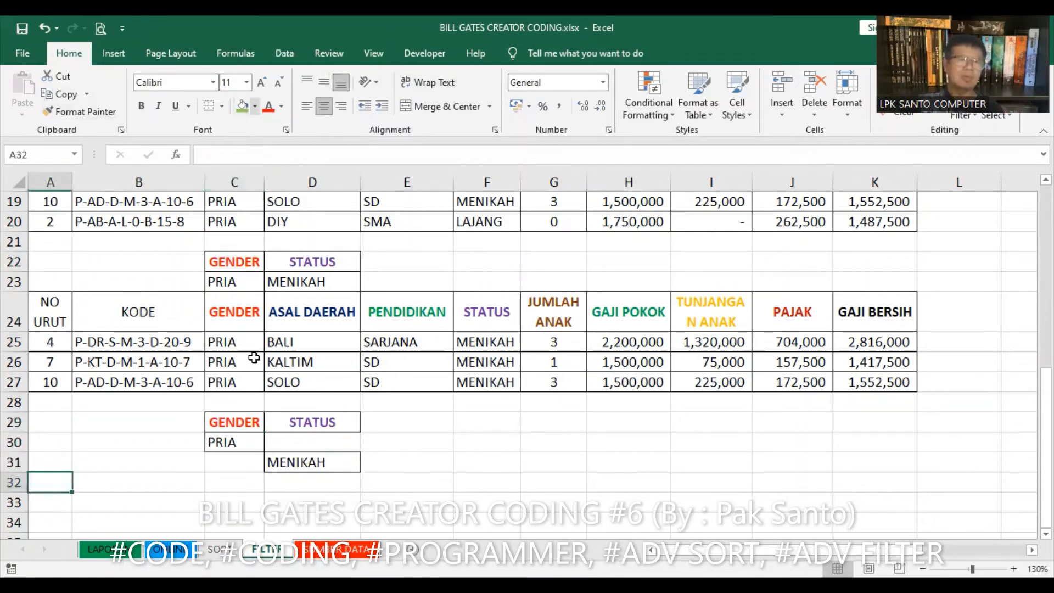
left_click(242, 104)
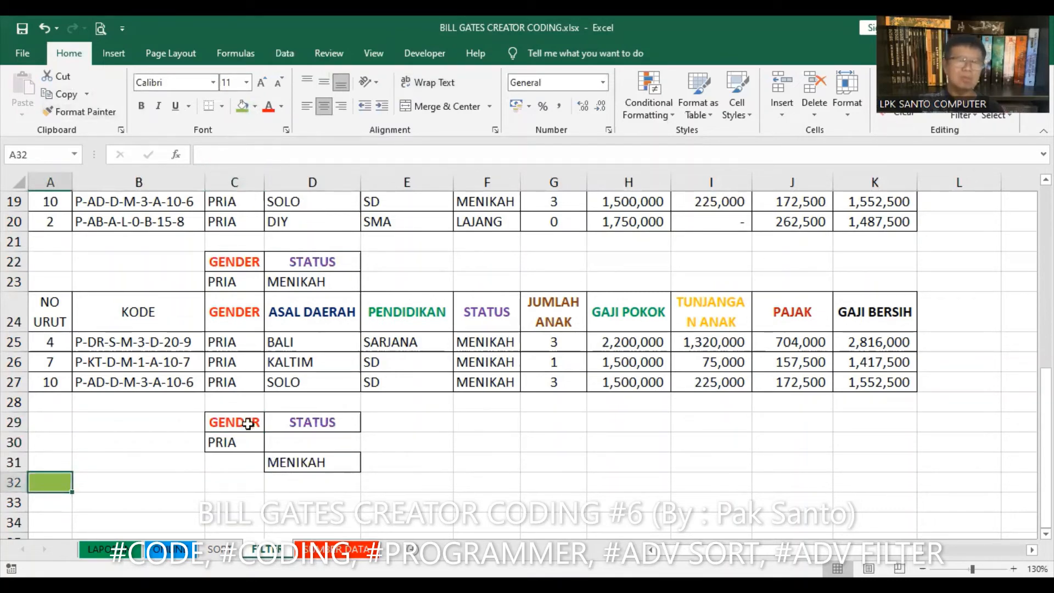
left_click(248, 423)
left_click(244, 439, "shift")
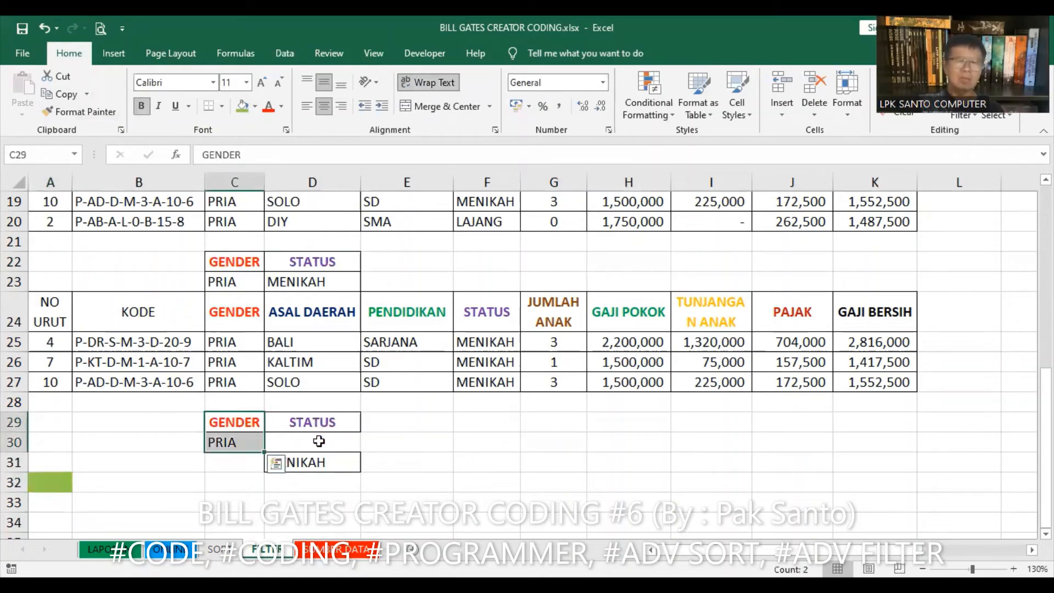
left_click_drag(318, 422, 319, 454)
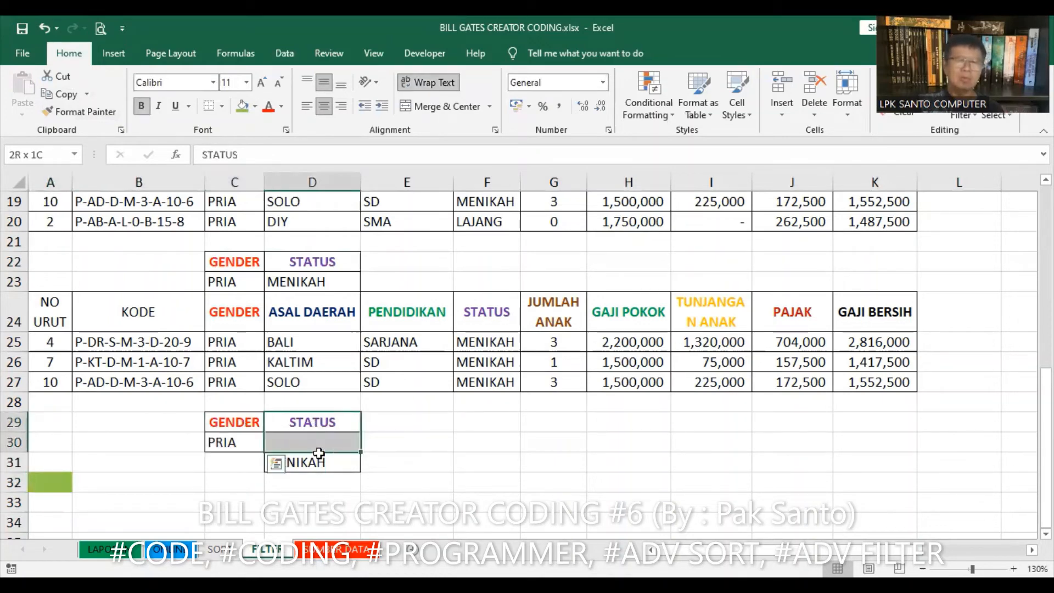
left_click(293, 439)
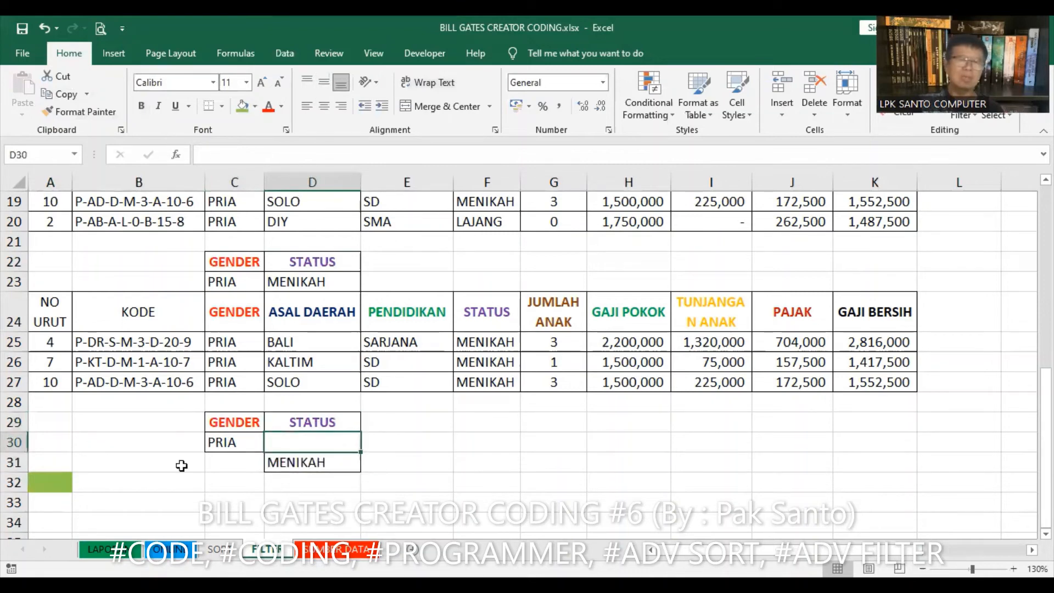
left_click(41, 483)
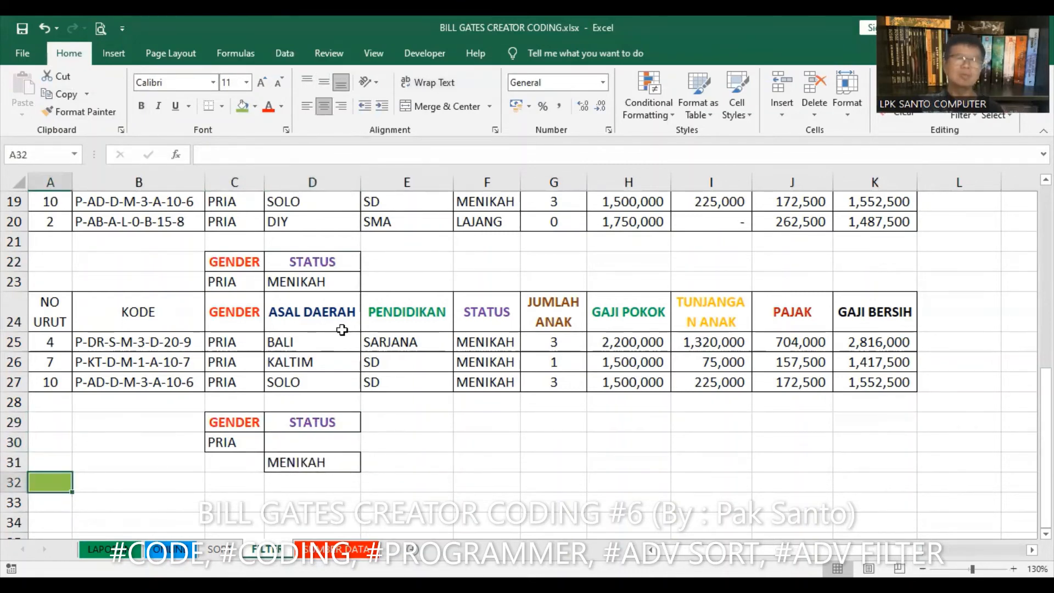
Open an Advanced Filter on the salary table A1:K11, choose copying to another location, and clear the old criteria and destination ranges
scroll(479, 328, "up", 6)
left_click(479, 327)
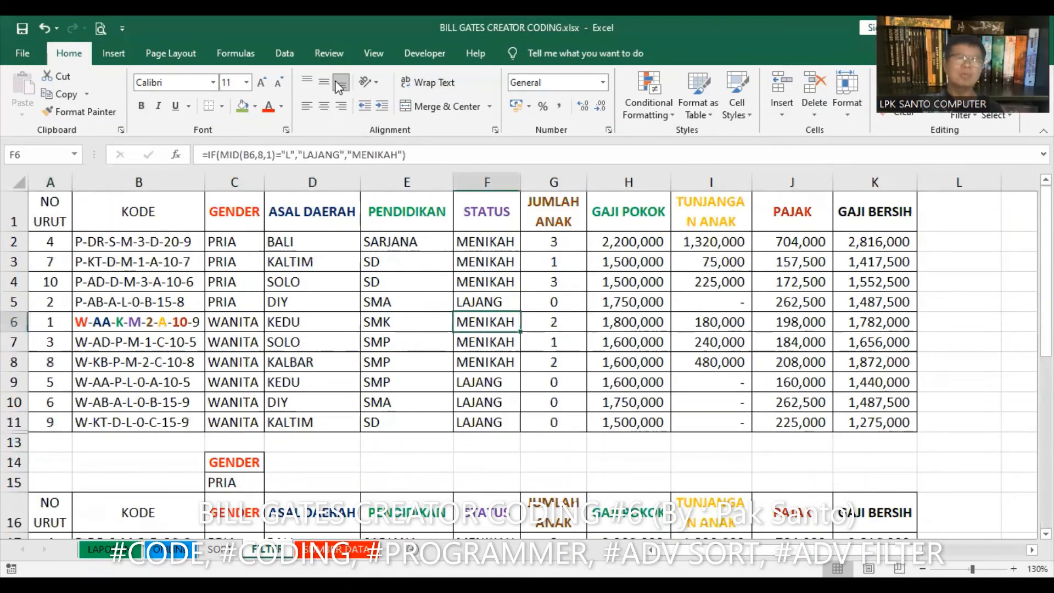
left_click(283, 53)
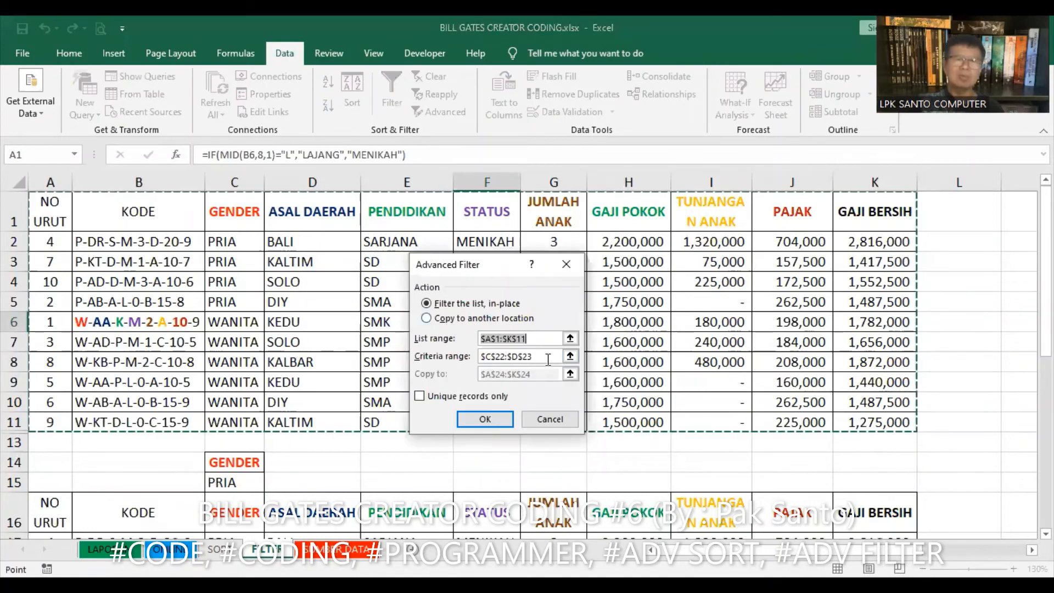
key("alt+o")
left_click(548, 358)
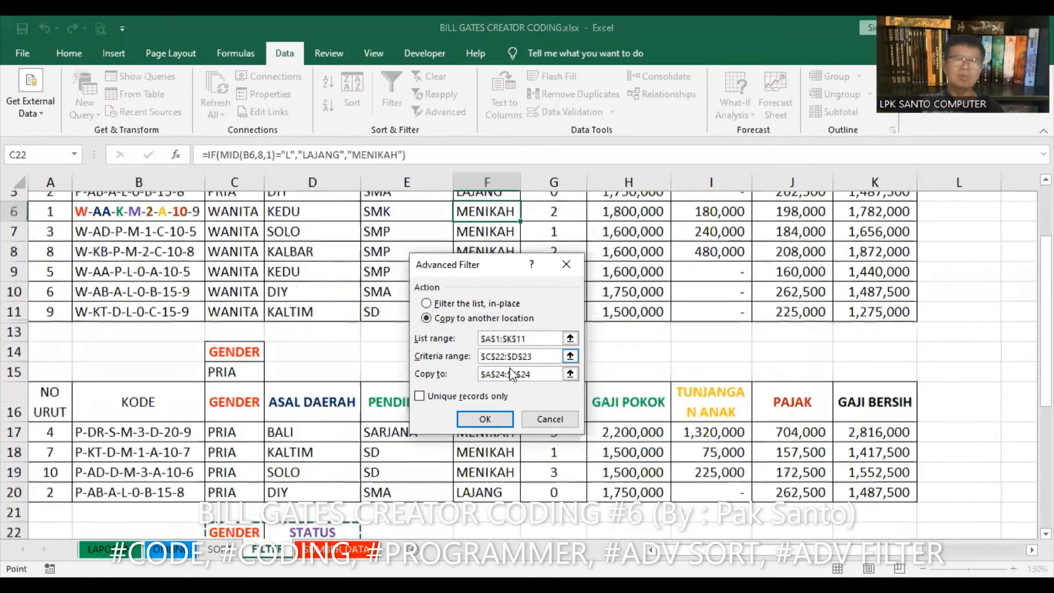
key("Delete")
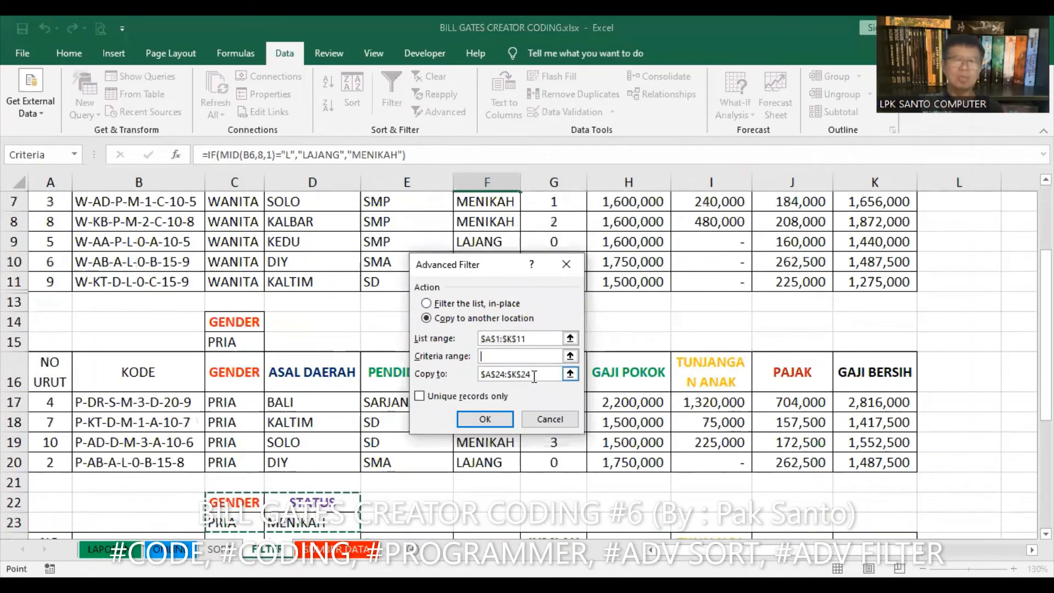
left_click_drag(534, 375, 478, 379)
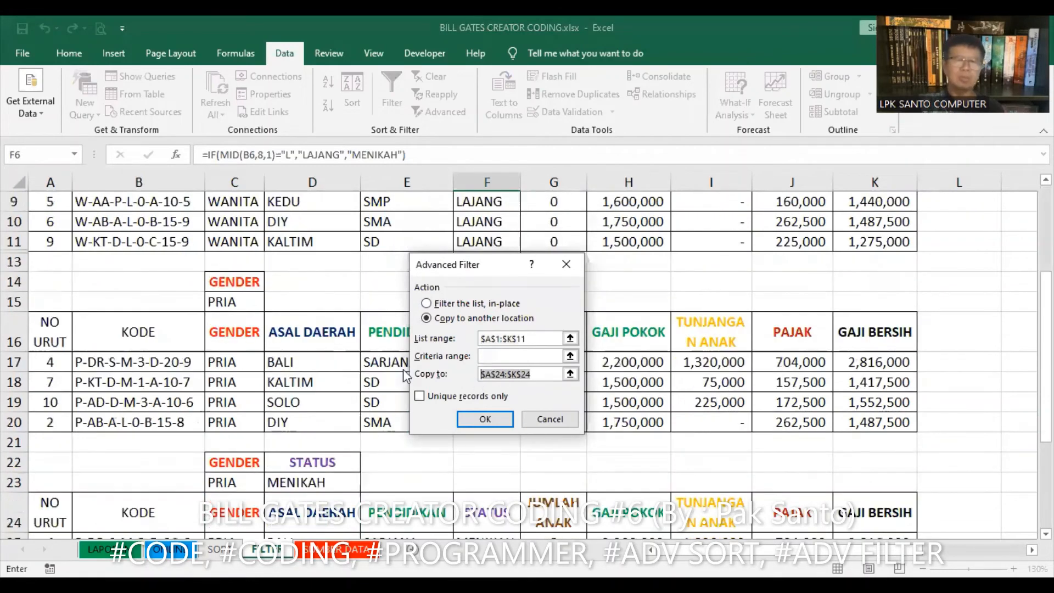
key("Delete")
scroll(377, 383, "down", 1)
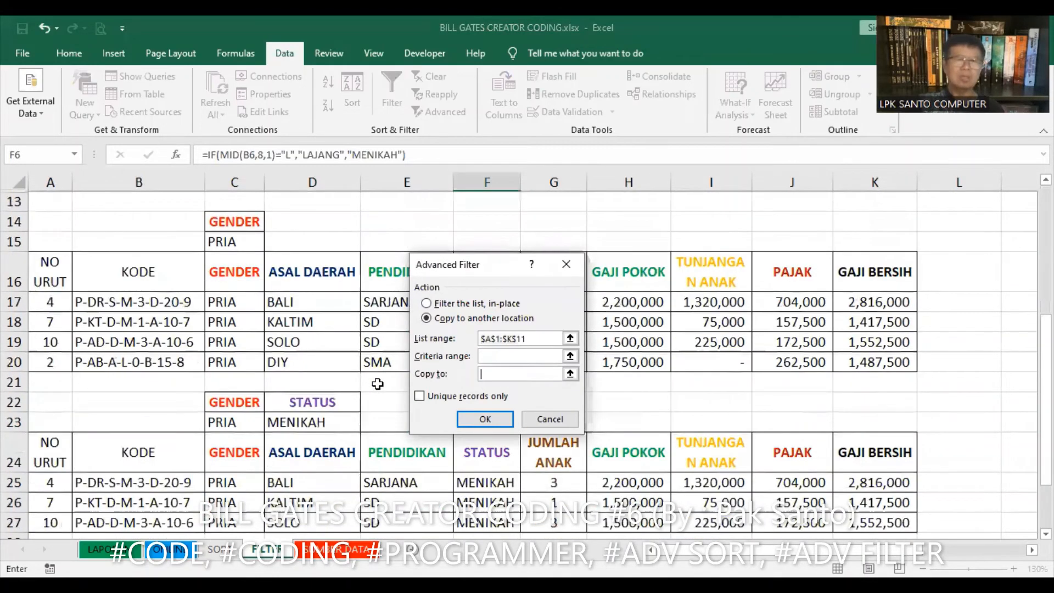
scroll(377, 383, "down", 2)
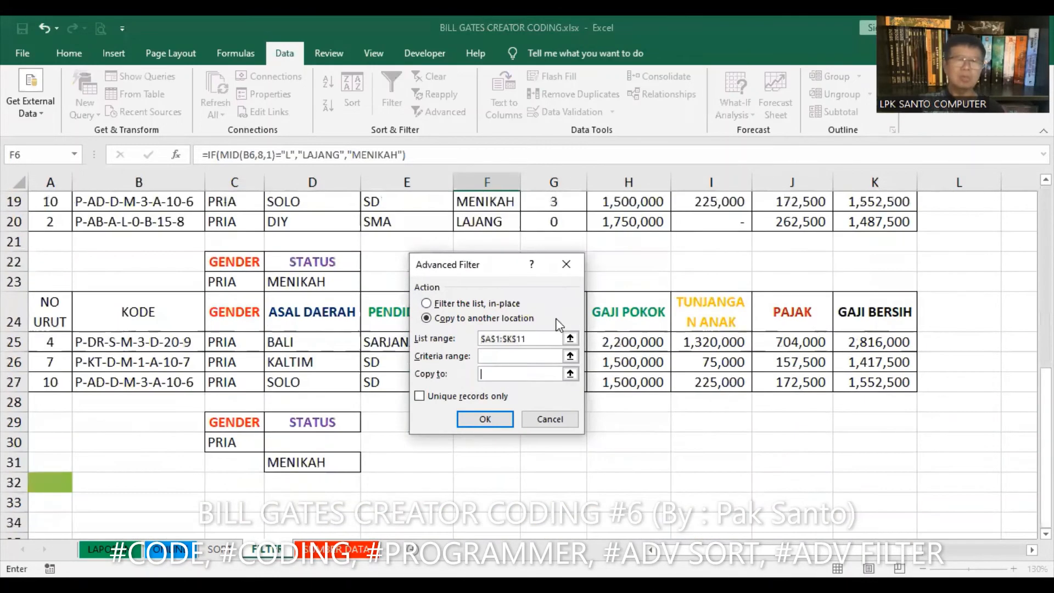
Set the criteria range to C29:D31 and the copy destination to A32, and run the Advanced Filter
left_click(528, 357)
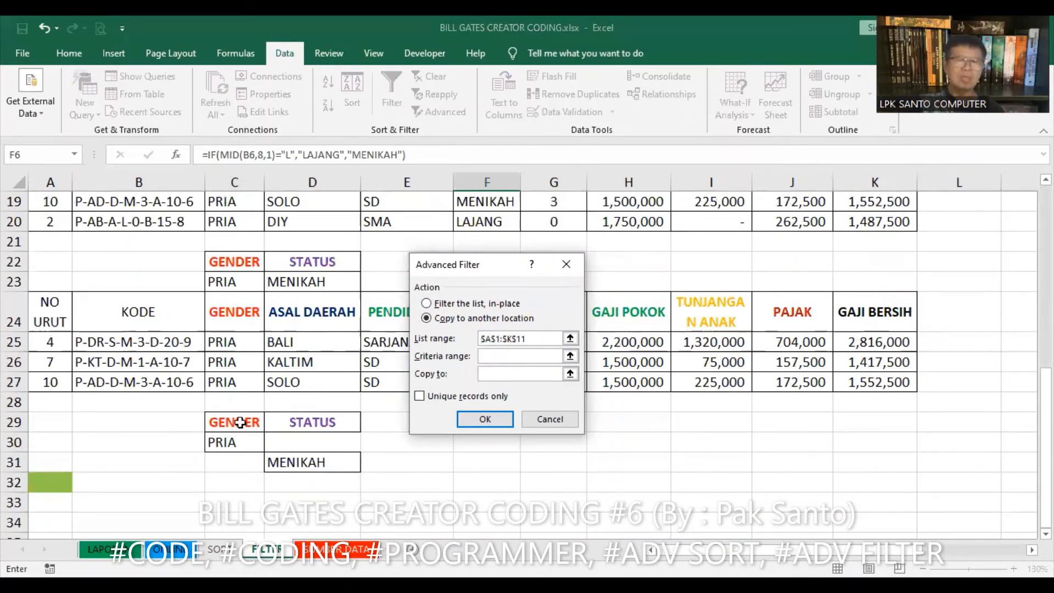
left_click_drag(234, 422, 313, 462)
left_click(496, 372)
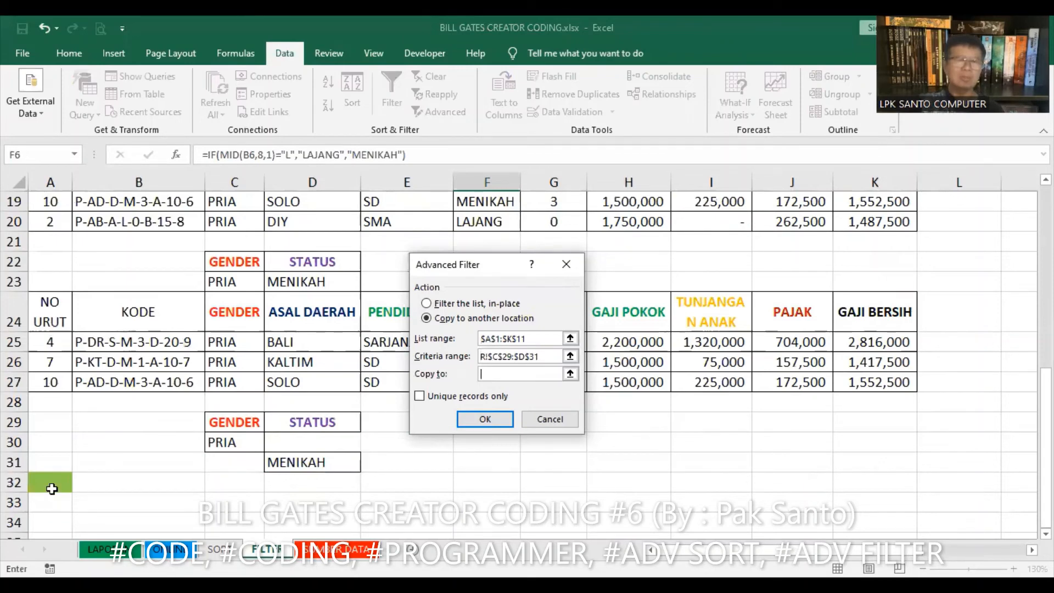
left_click(52, 488)
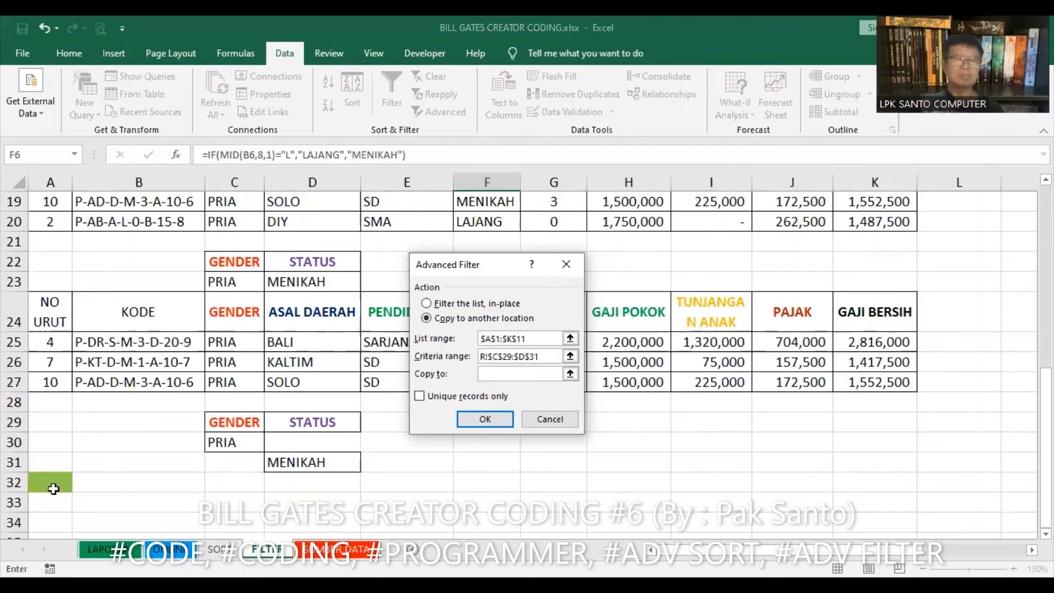
left_click(488, 417)
Check the GENDER values in C33:C36 and the STATUS in F36 of the extracted records against the GENDER criterion in C29:C30
scroll(482, 346, "down", 1)
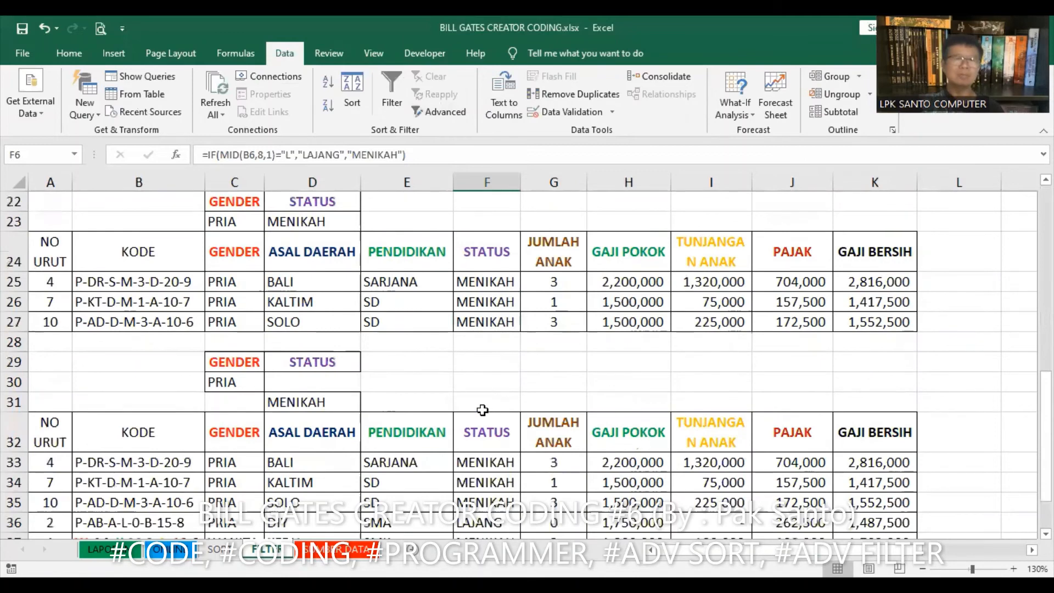
scroll(477, 406, "down", 2)
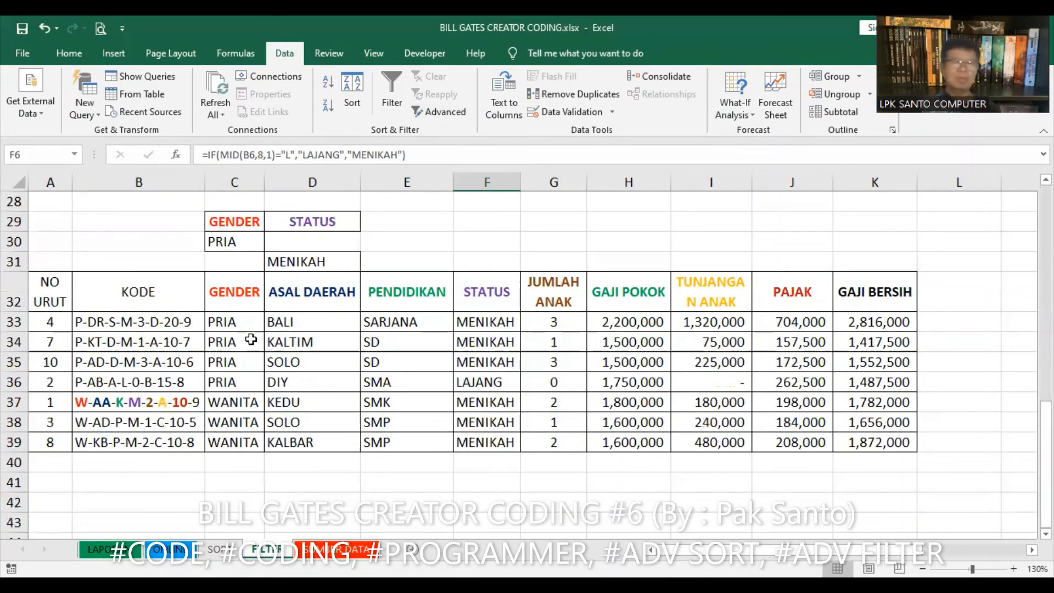
left_click_drag(226, 322, 226, 382)
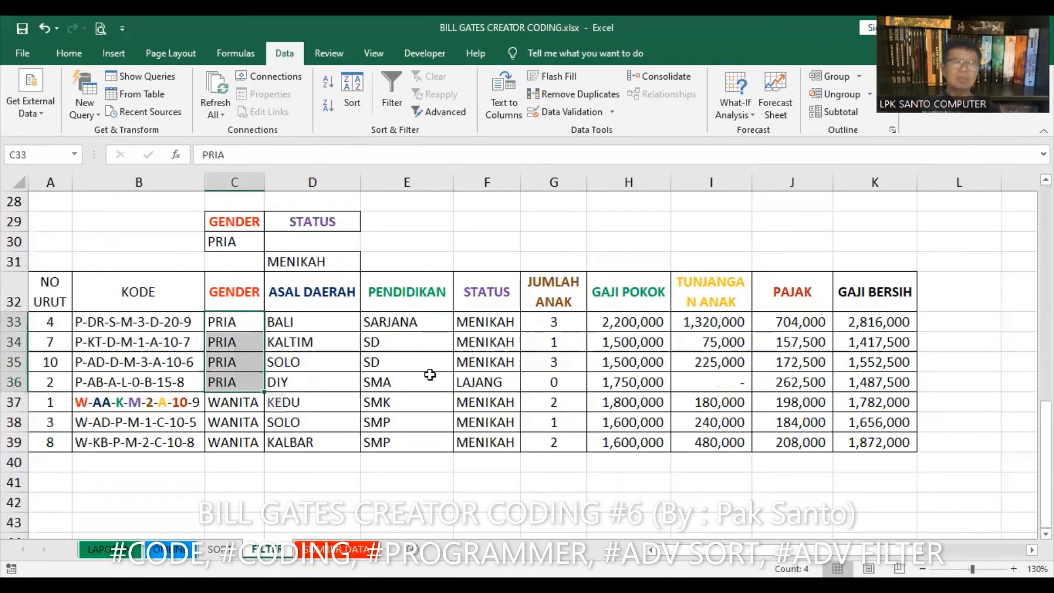
left_click(496, 385)
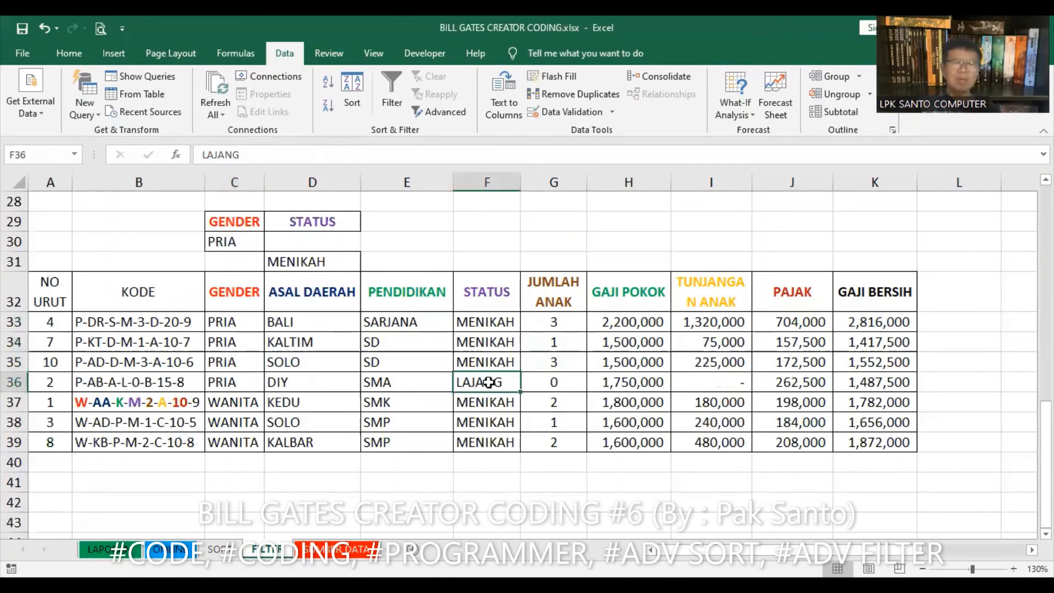
left_click(230, 382, "shift")
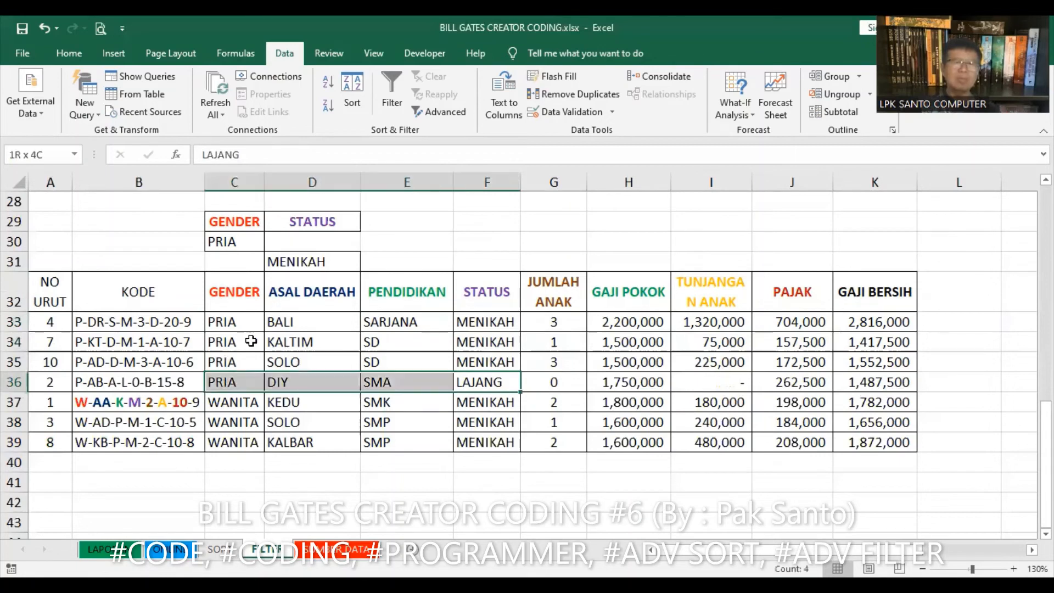
left_click(240, 226)
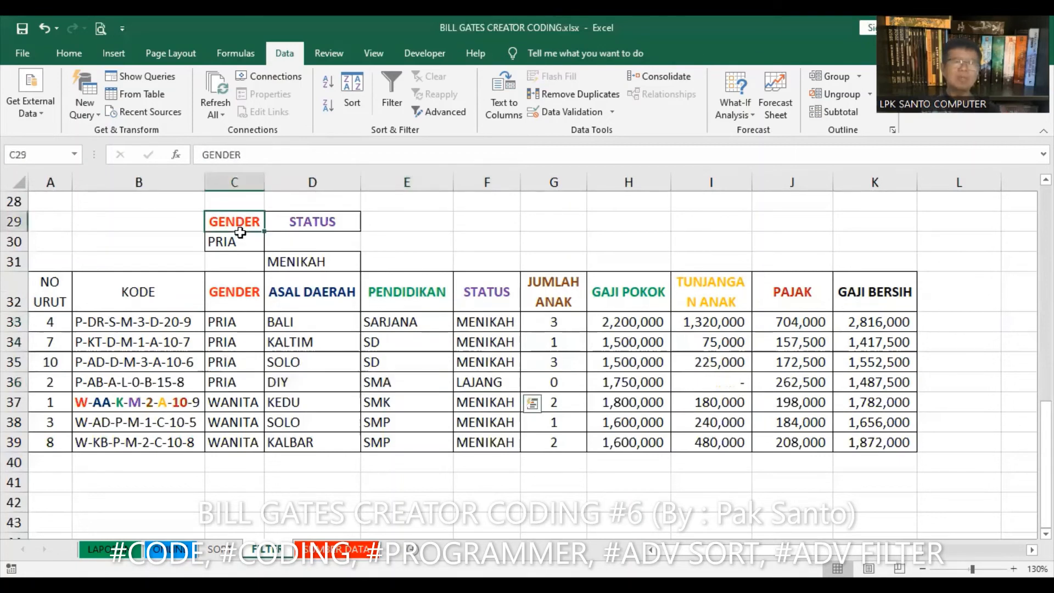
left_click(240, 233, "shift")
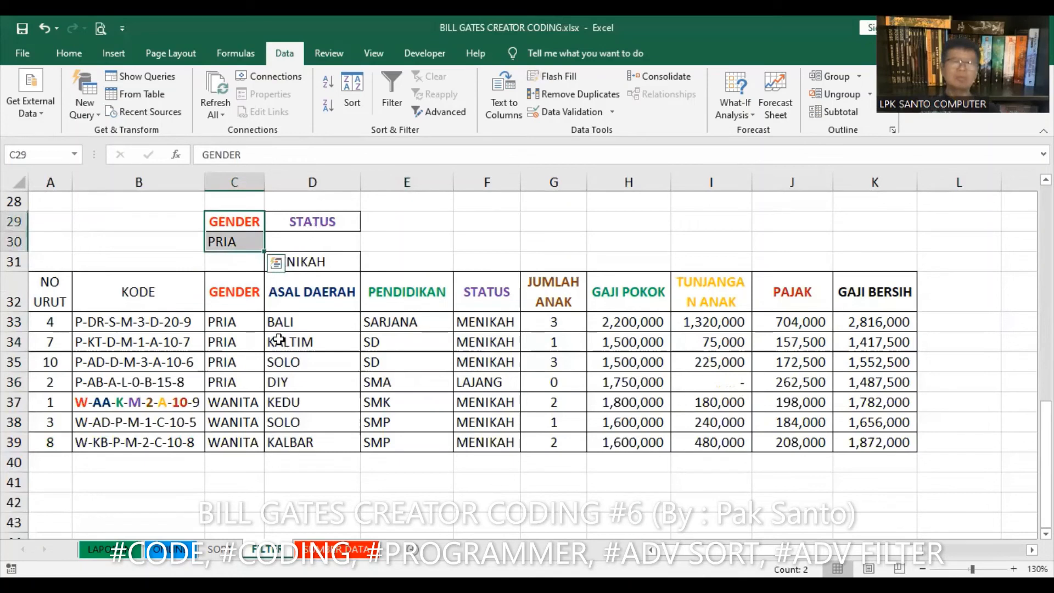
left_click(235, 382)
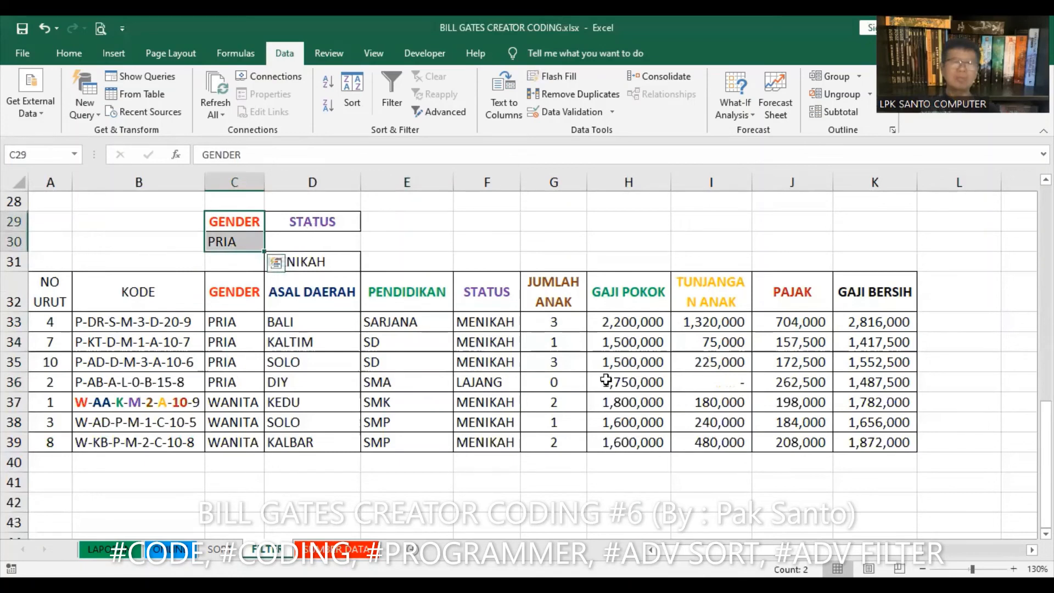
left_click(493, 386)
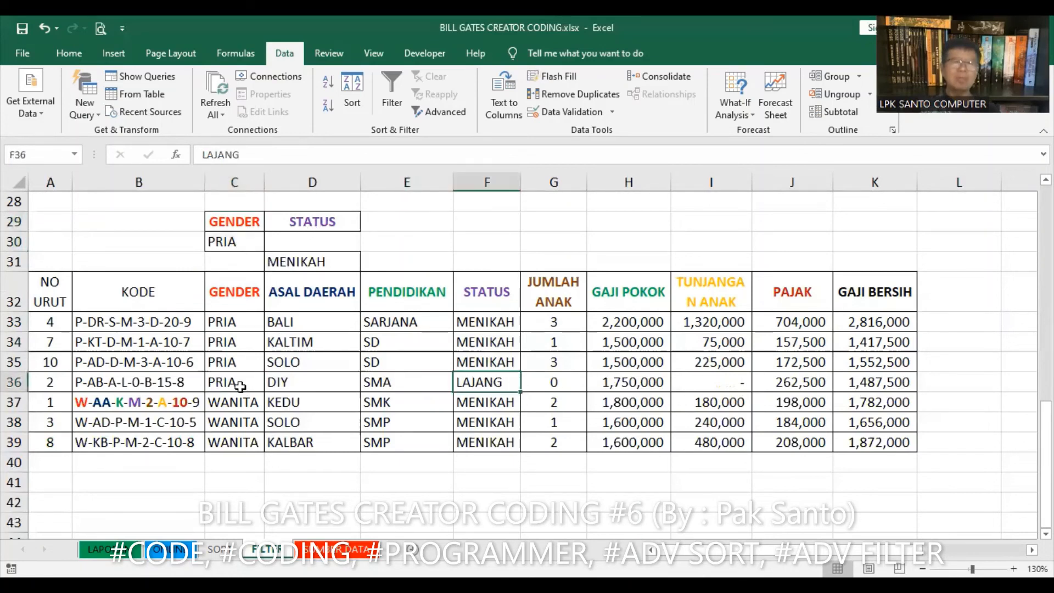
left_click(240, 386)
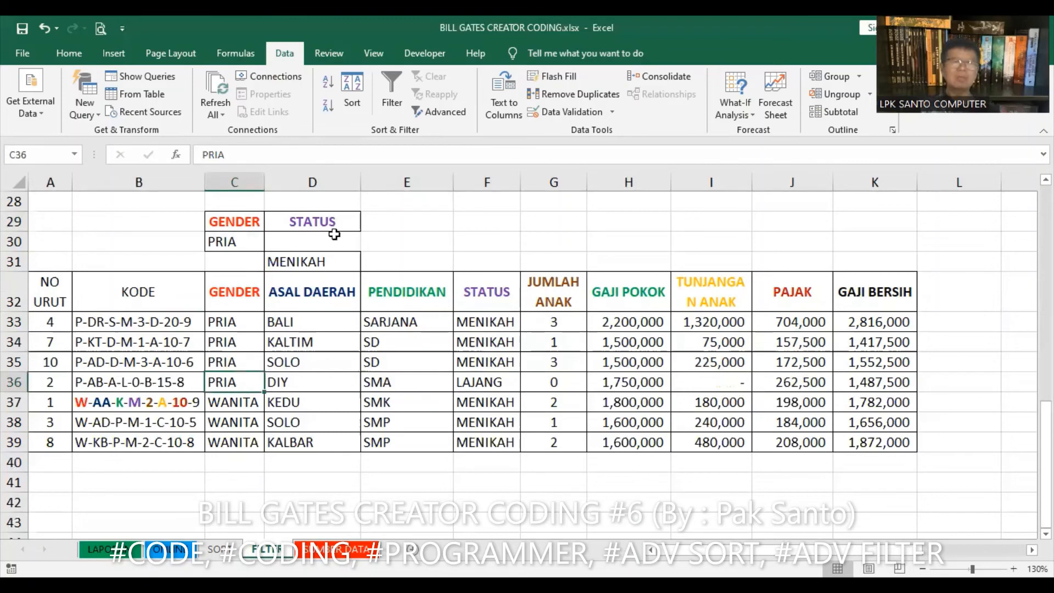
Compare the GENDER values in C37:C39 with the STATUS values in F37:F39 to review the matches for the MENIKAH criterion
left_click_drag(481, 405, 485, 425)
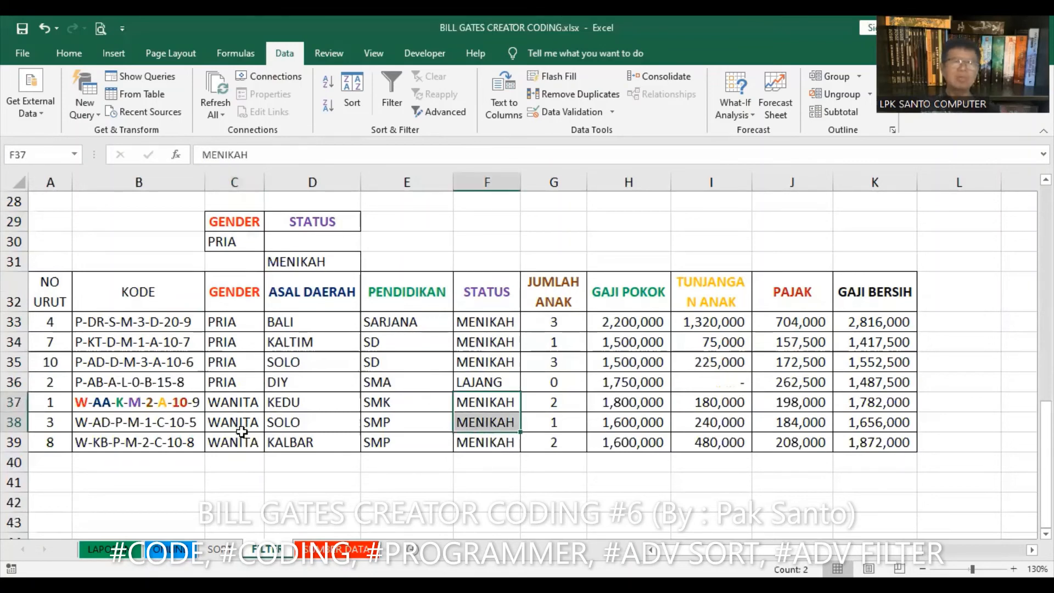
left_click_drag(248, 403, 261, 442)
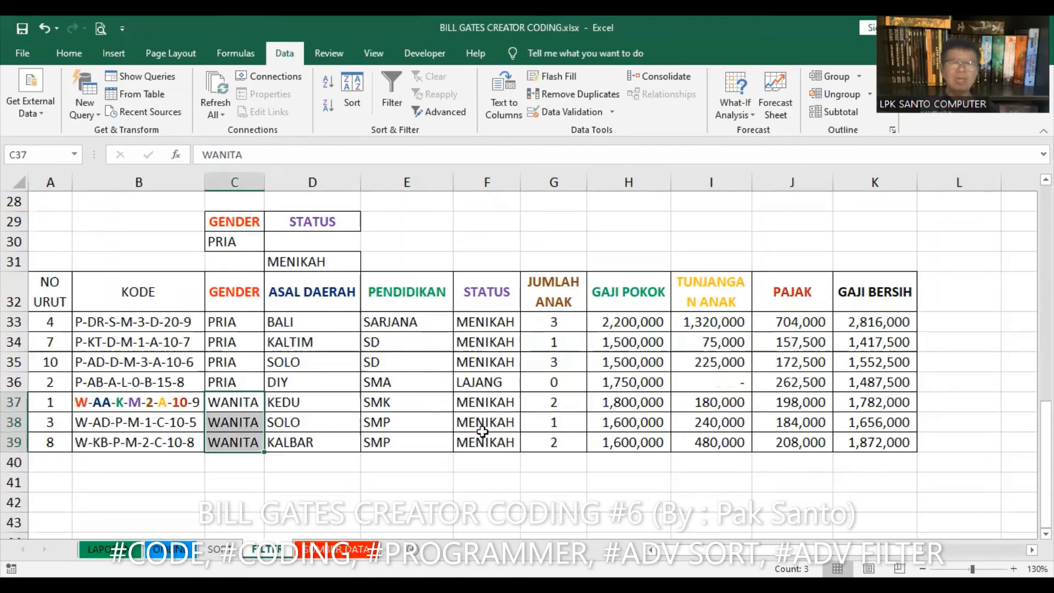
left_click_drag(483, 403, 486, 442)
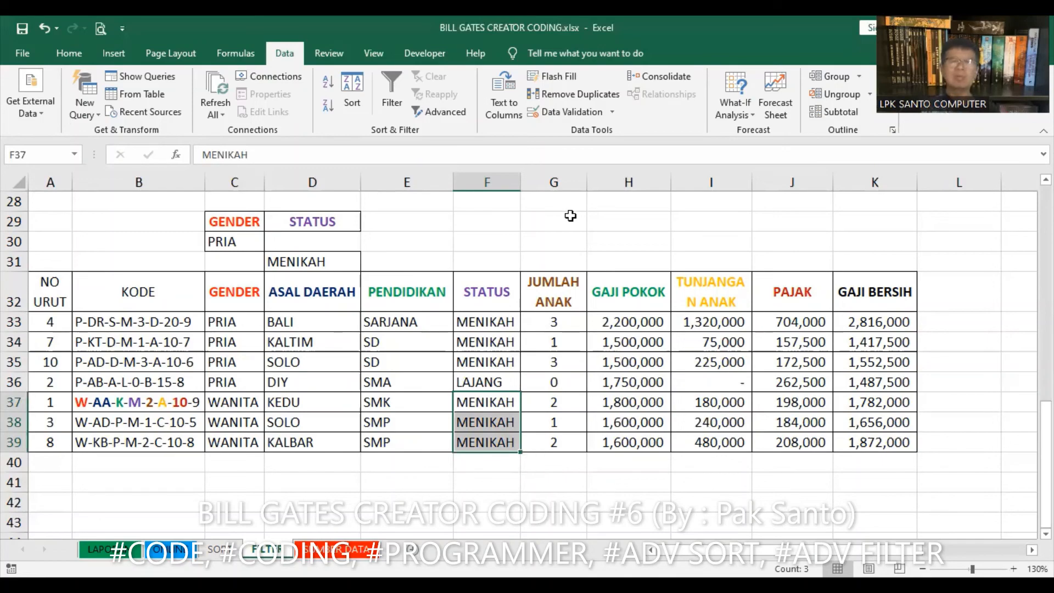
left_click(565, 245)
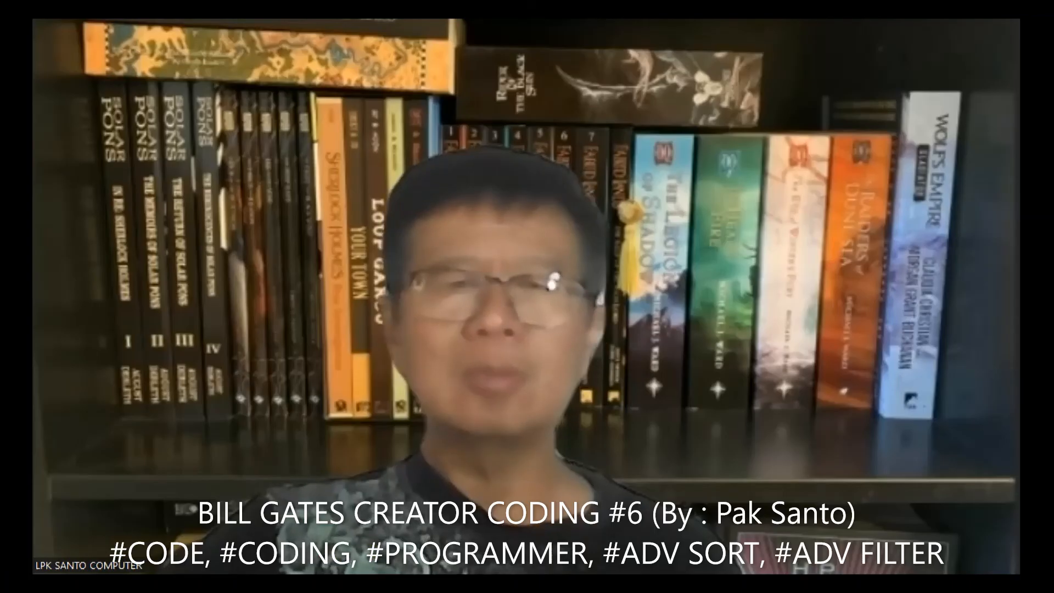